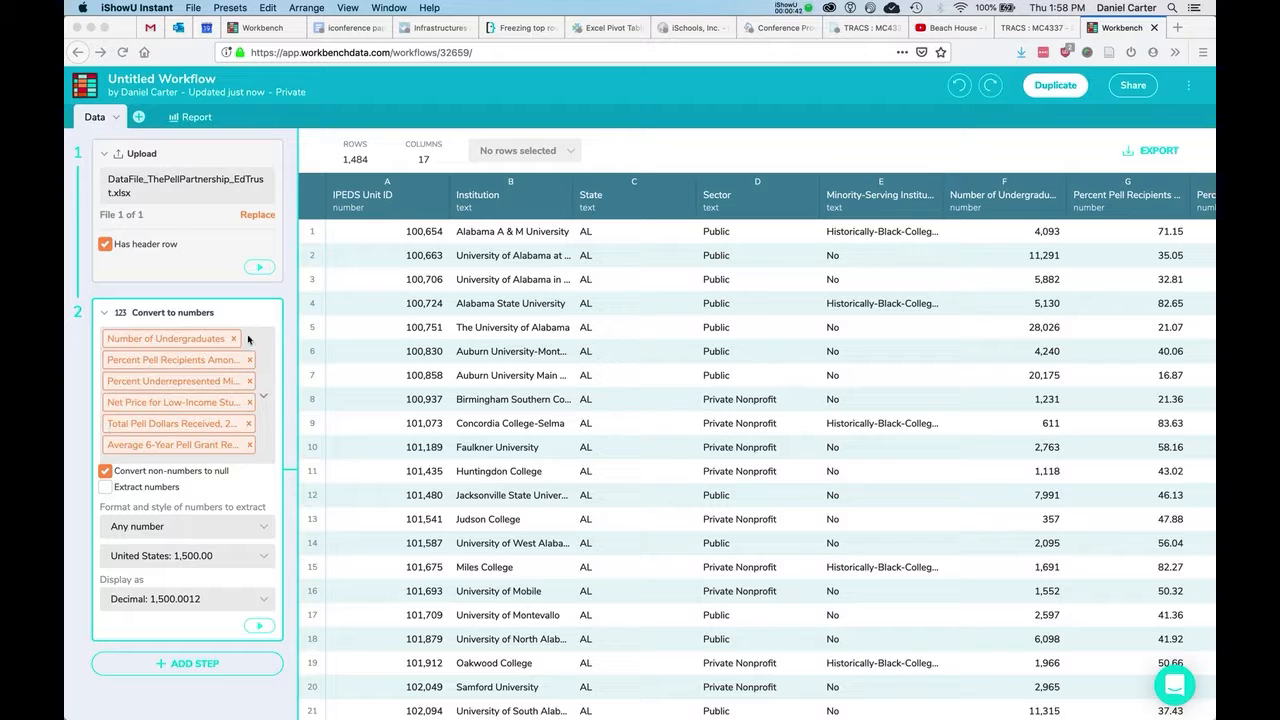
Add Tab 1 starting from the Data tab, loading its 1,484 rows and 17 columns.
click(139, 117)
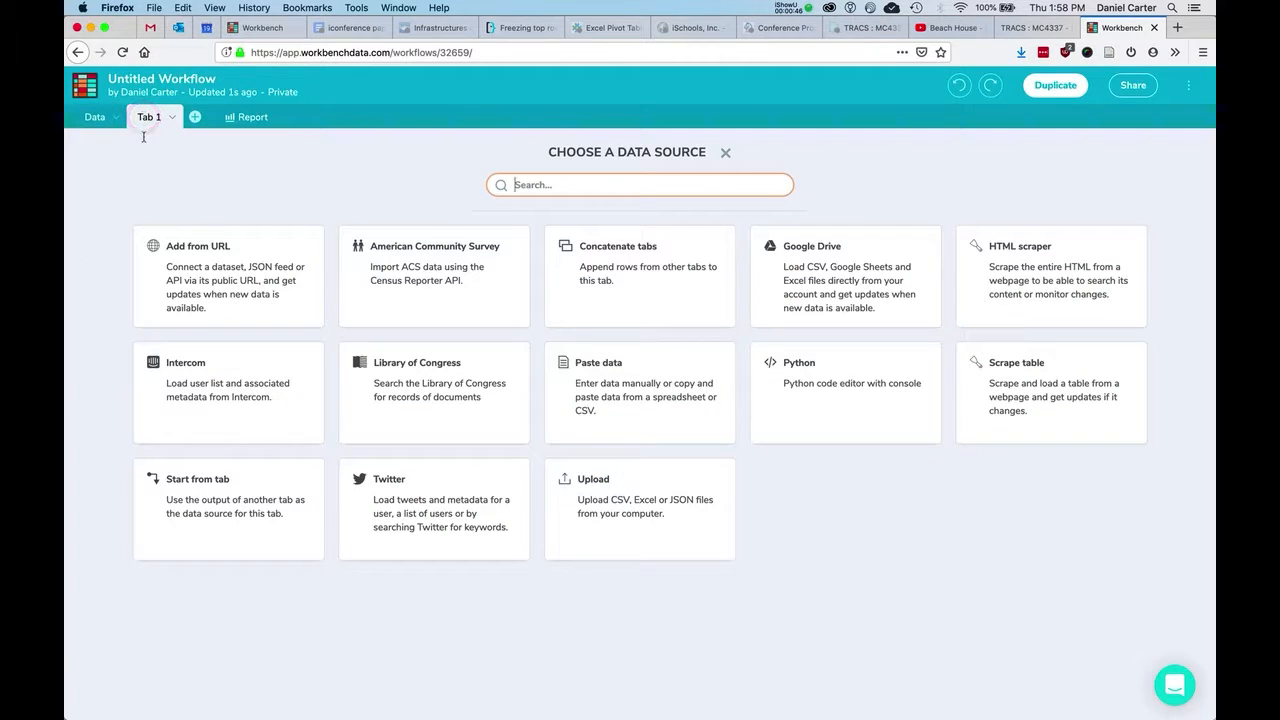
click(234, 538)
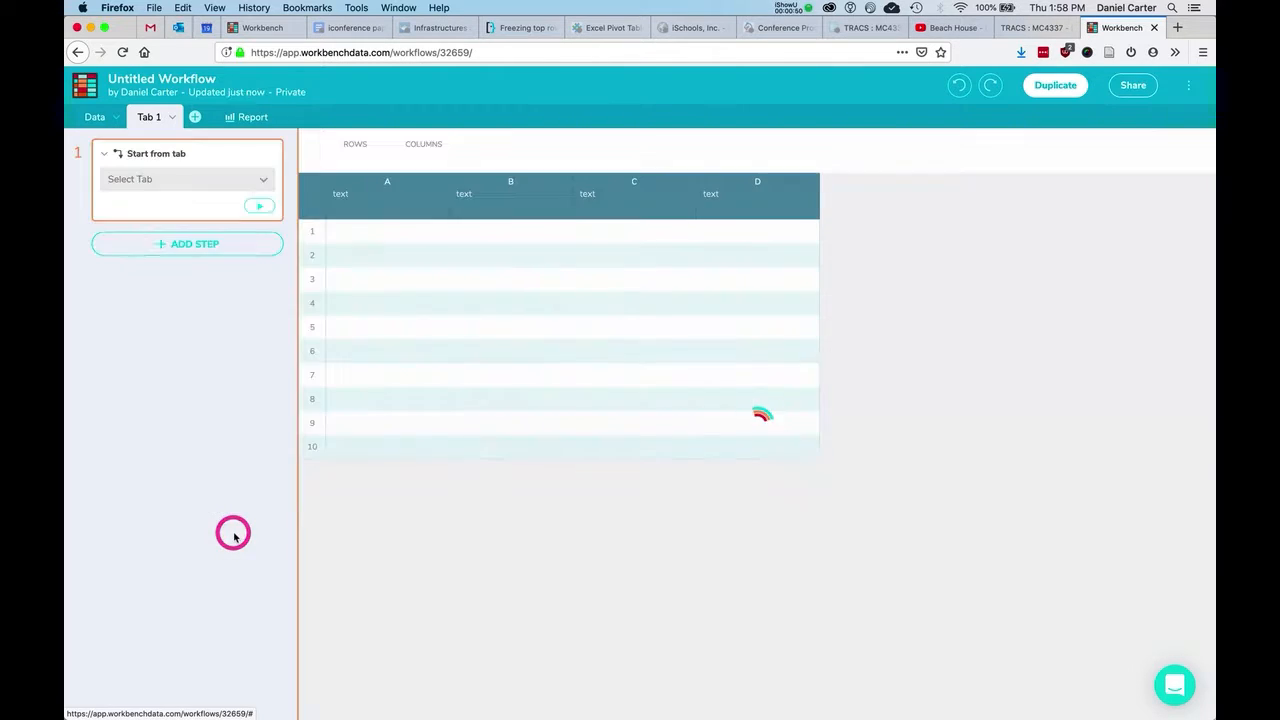
click(158, 180)
click(157, 201)
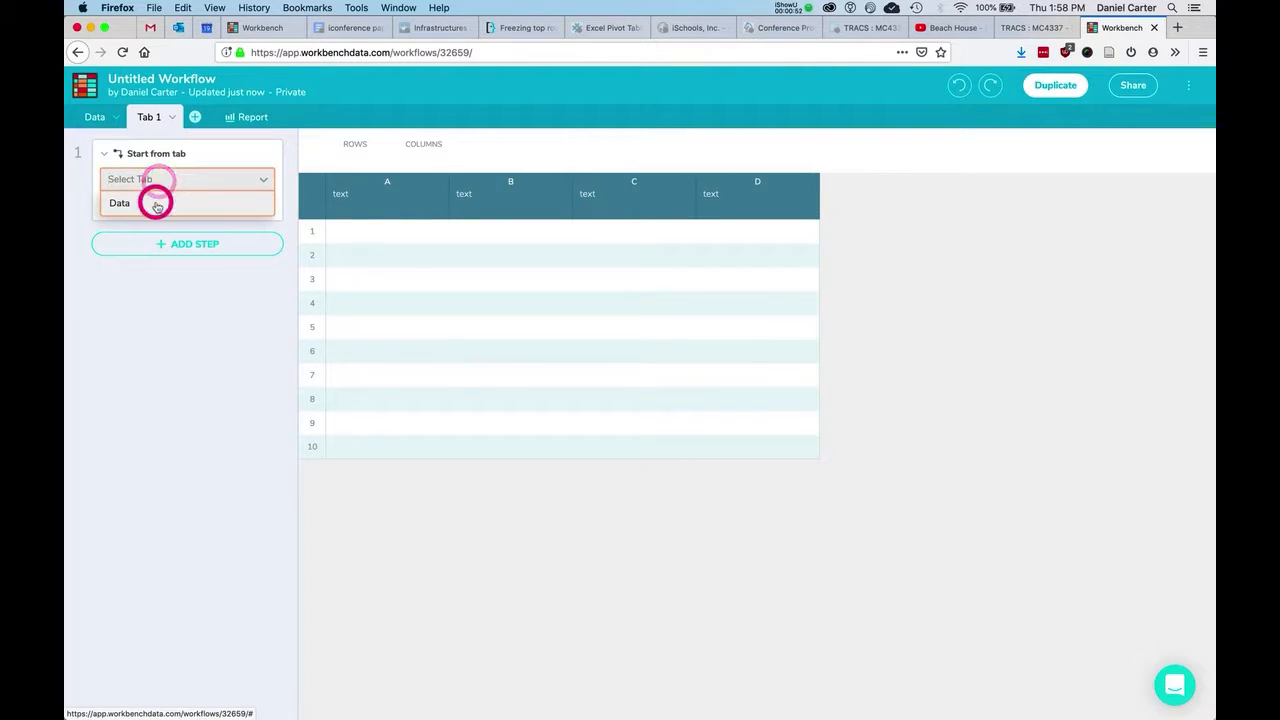
click(266, 205)
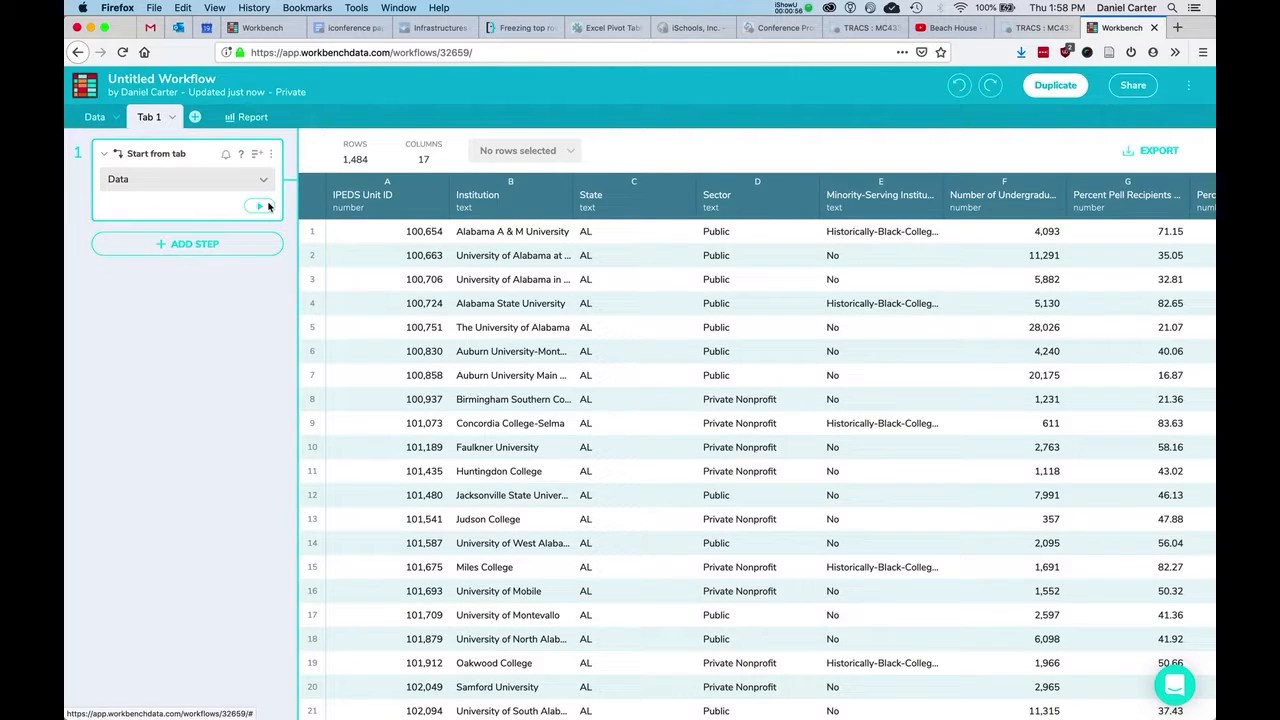
Add a Group step by Sector and Minority-Serving Institution with Count, giving 8 rows.
click(206, 243)
text(grou)
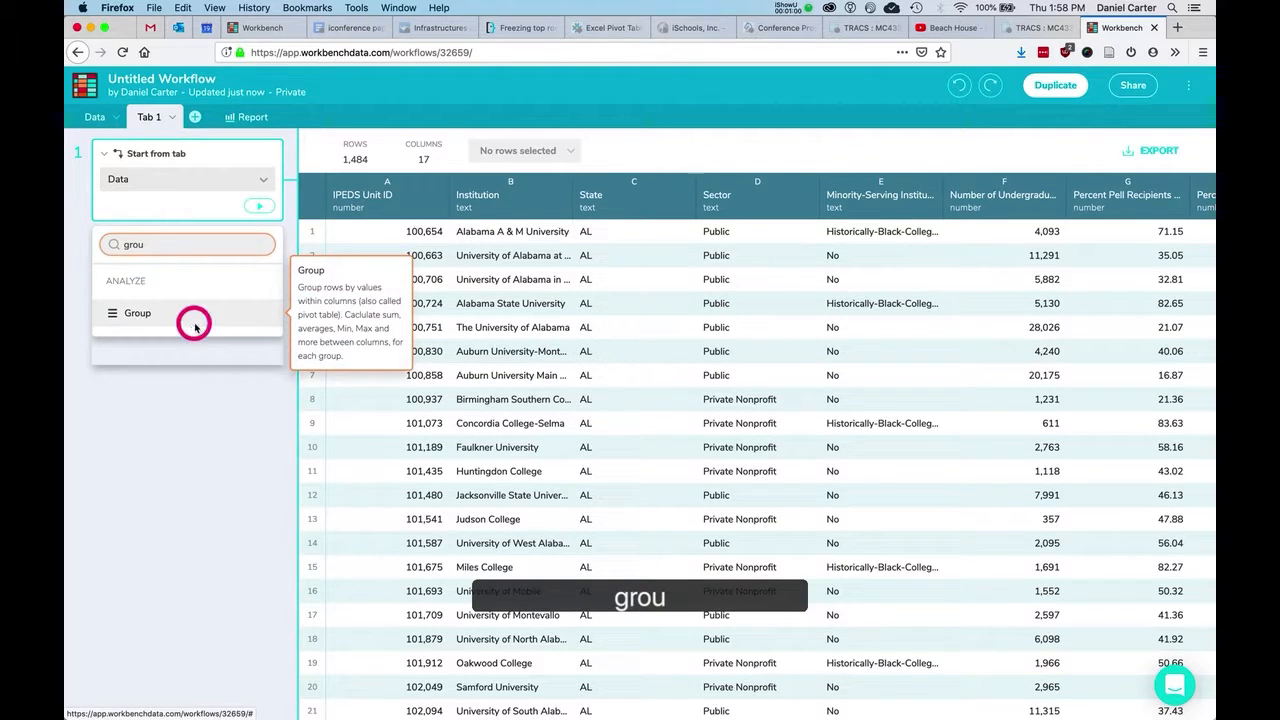
click(195, 328)
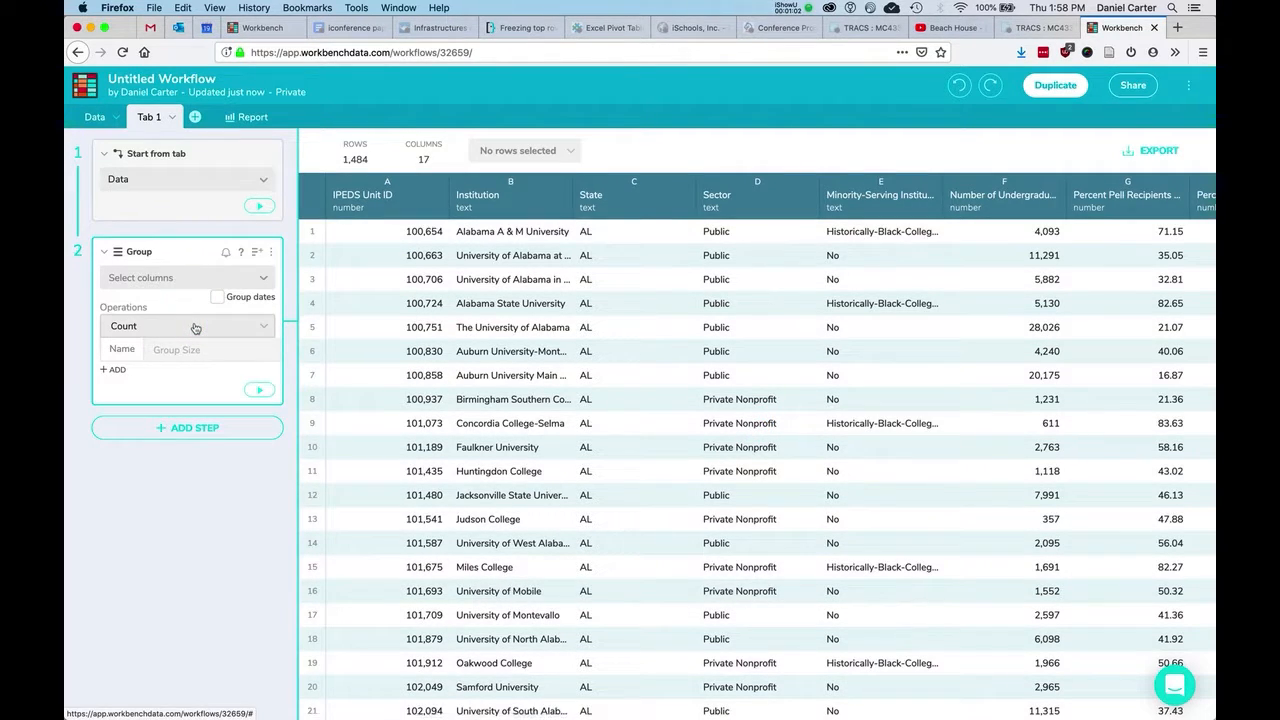
click(184, 277)
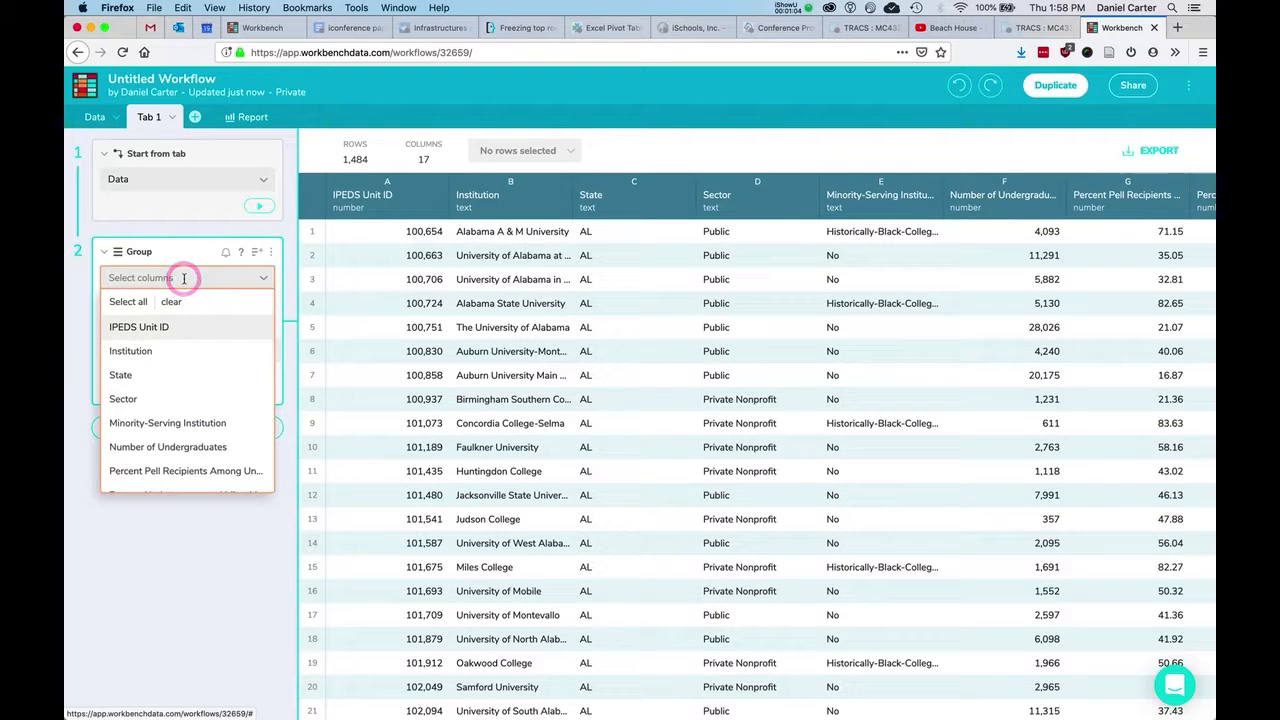
scroll(178, 351, down, 1)
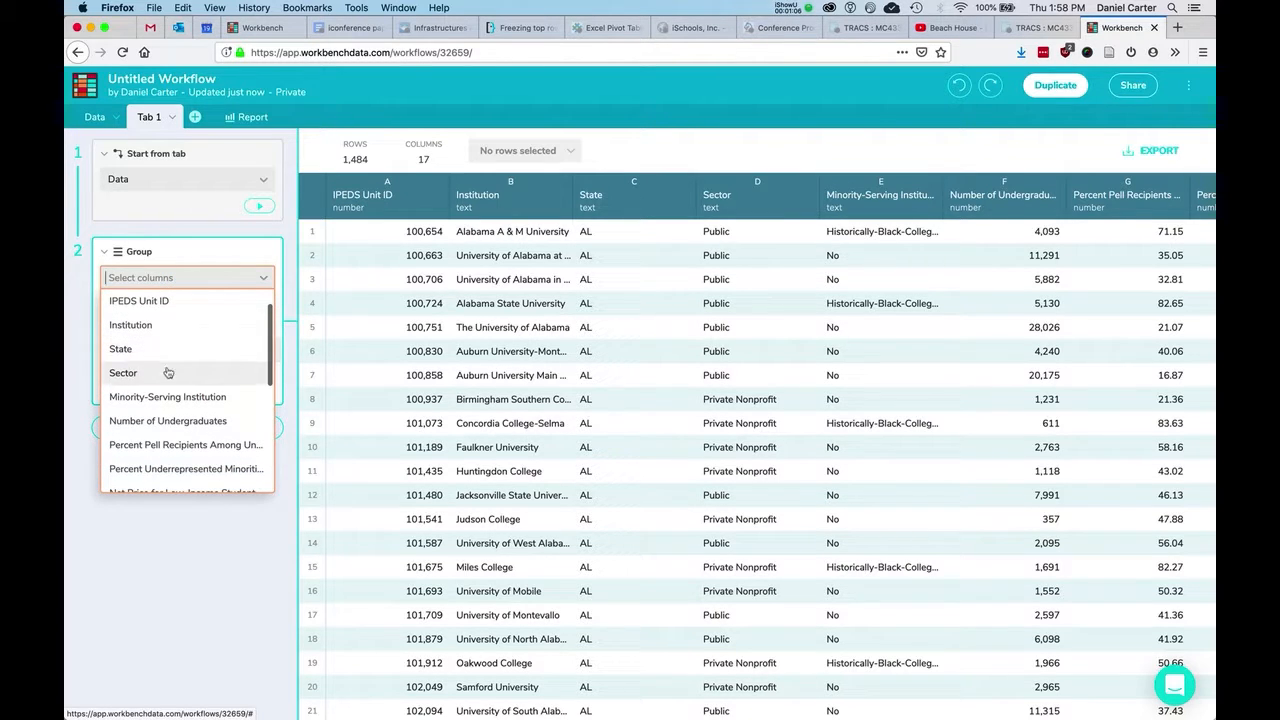
click(168, 372)
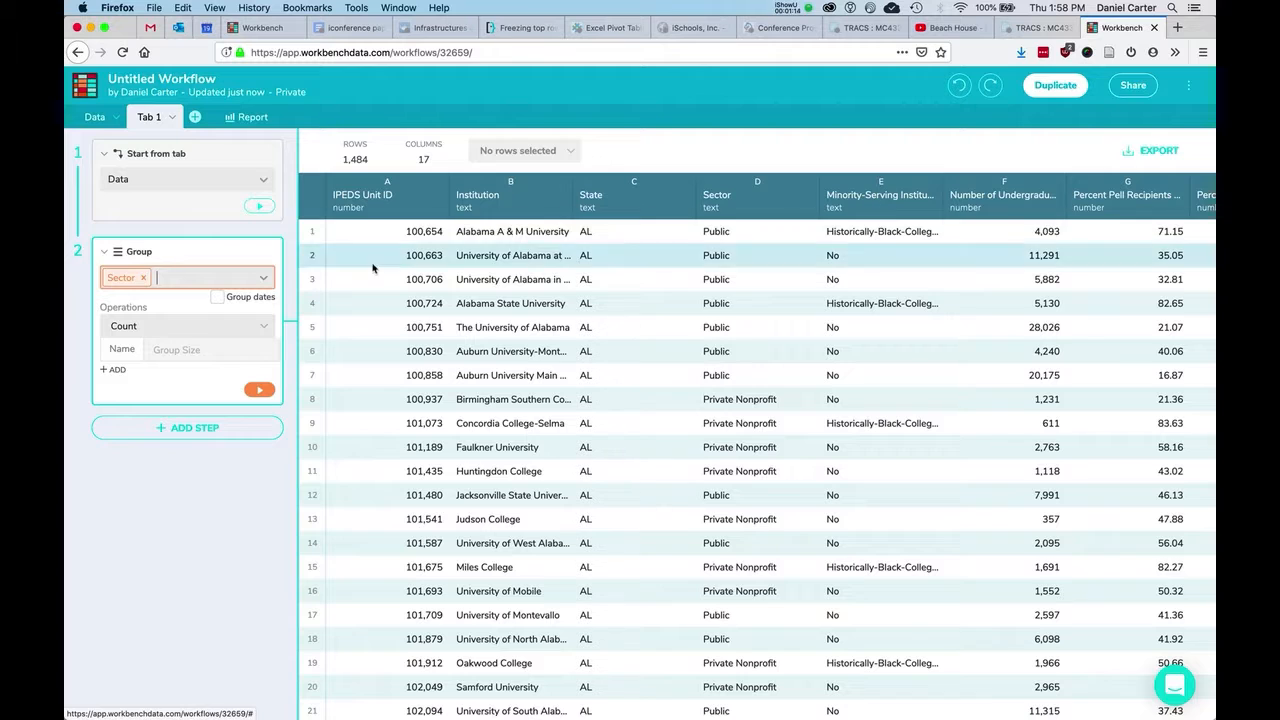
click(193, 280)
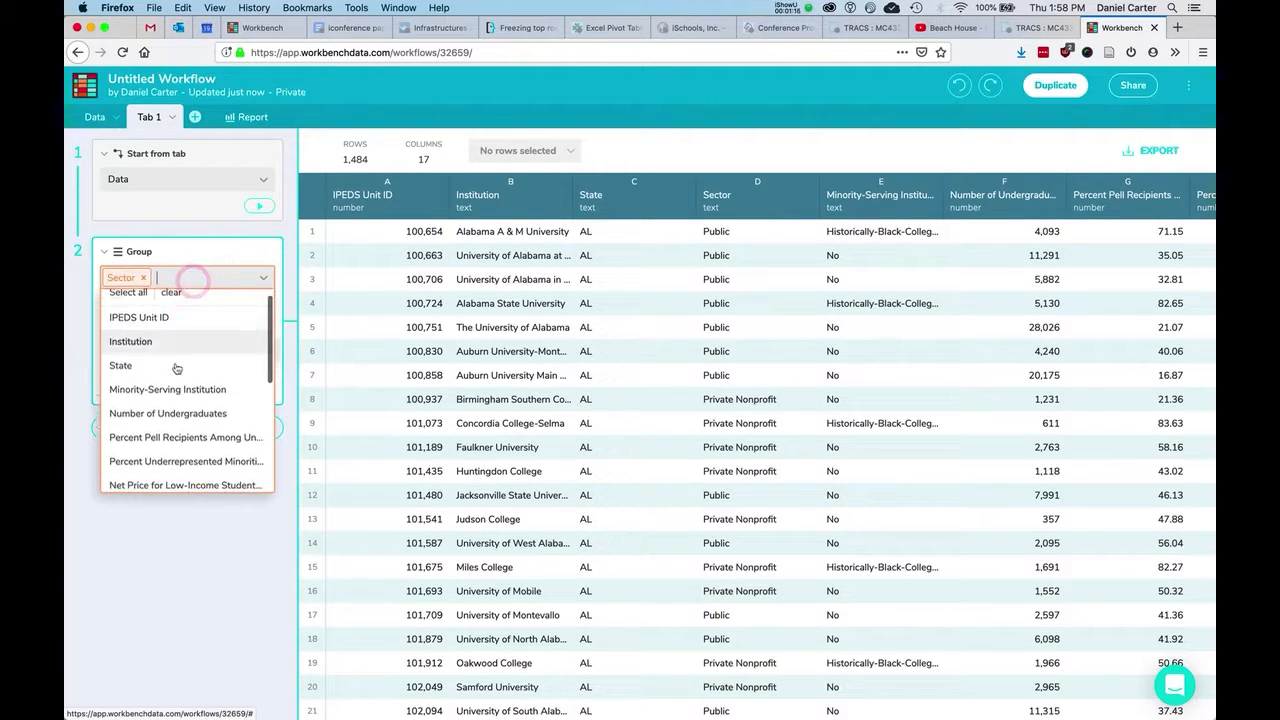
click(171, 379)
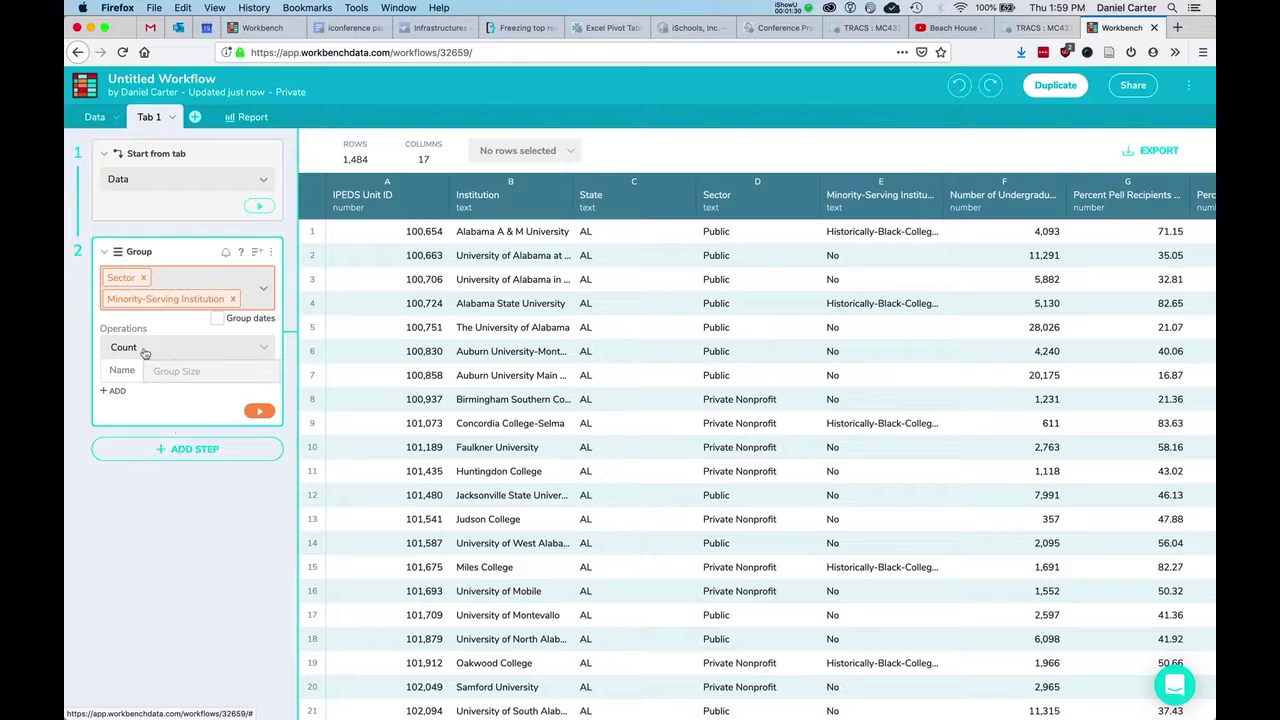
click(170, 443)
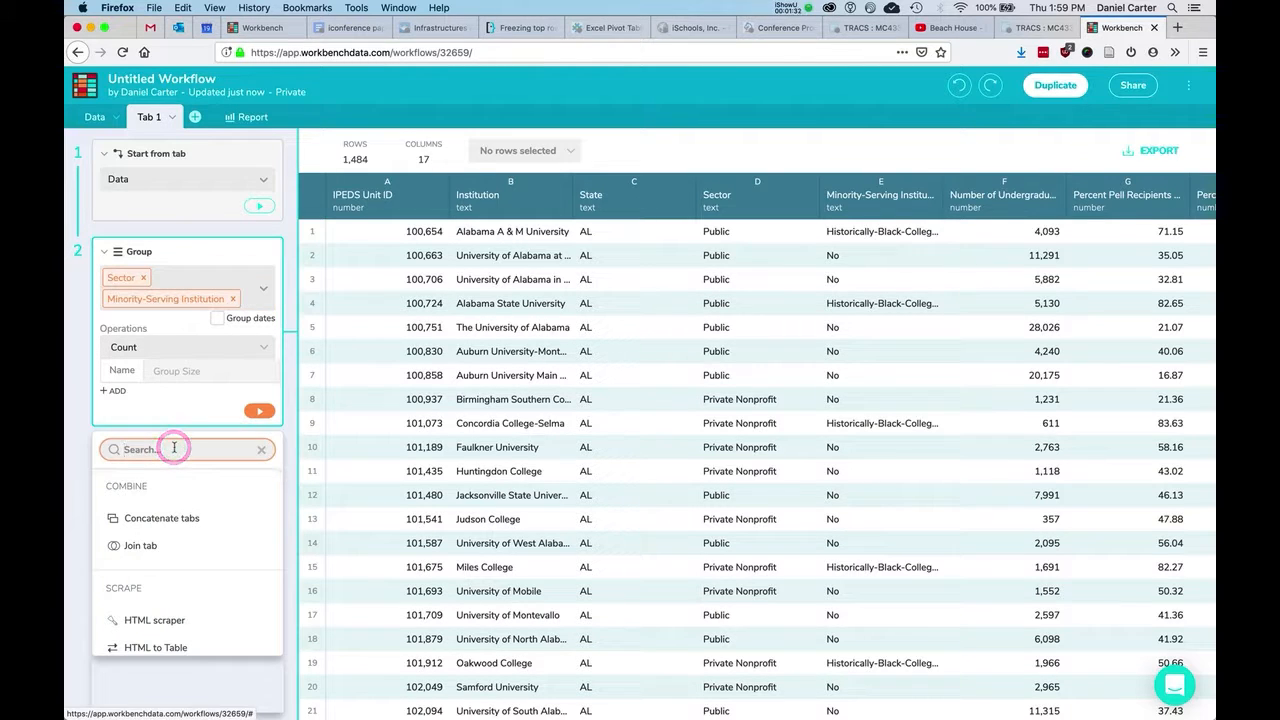
click(257, 413)
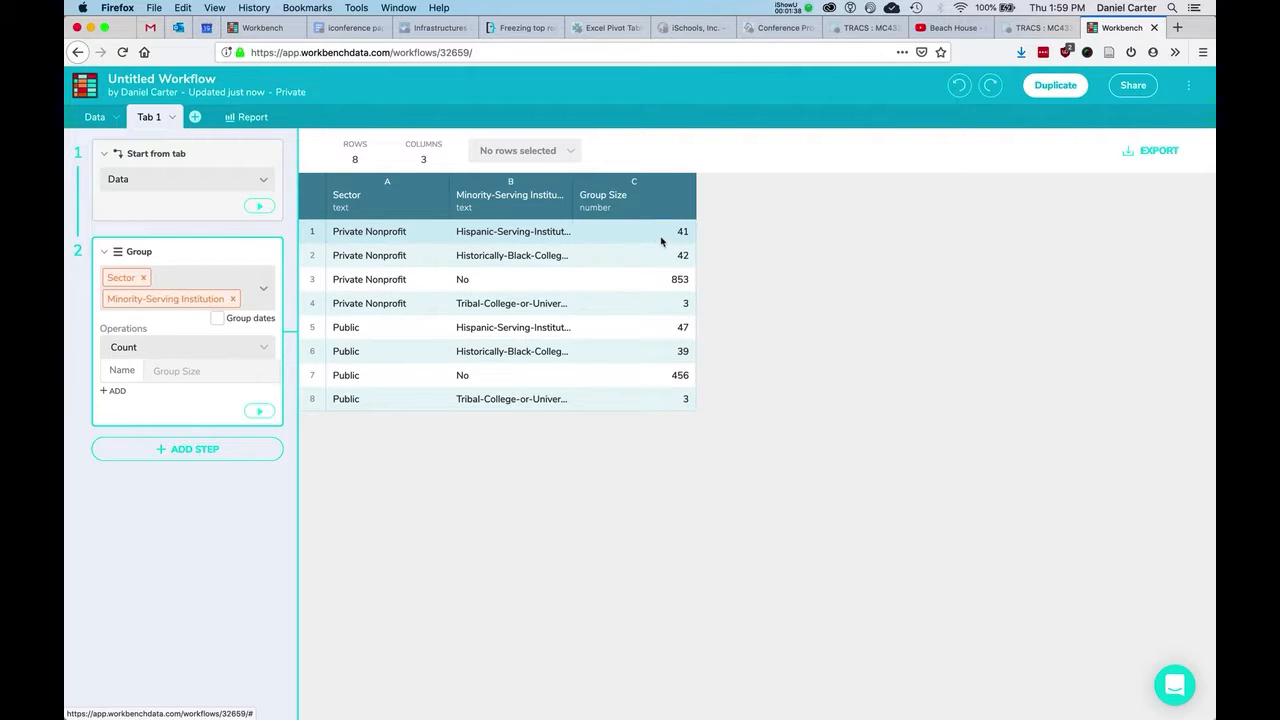
Add a Sort step on Group Size descending (853 first), then view the Data tab.
click(237, 449)
text(sort)
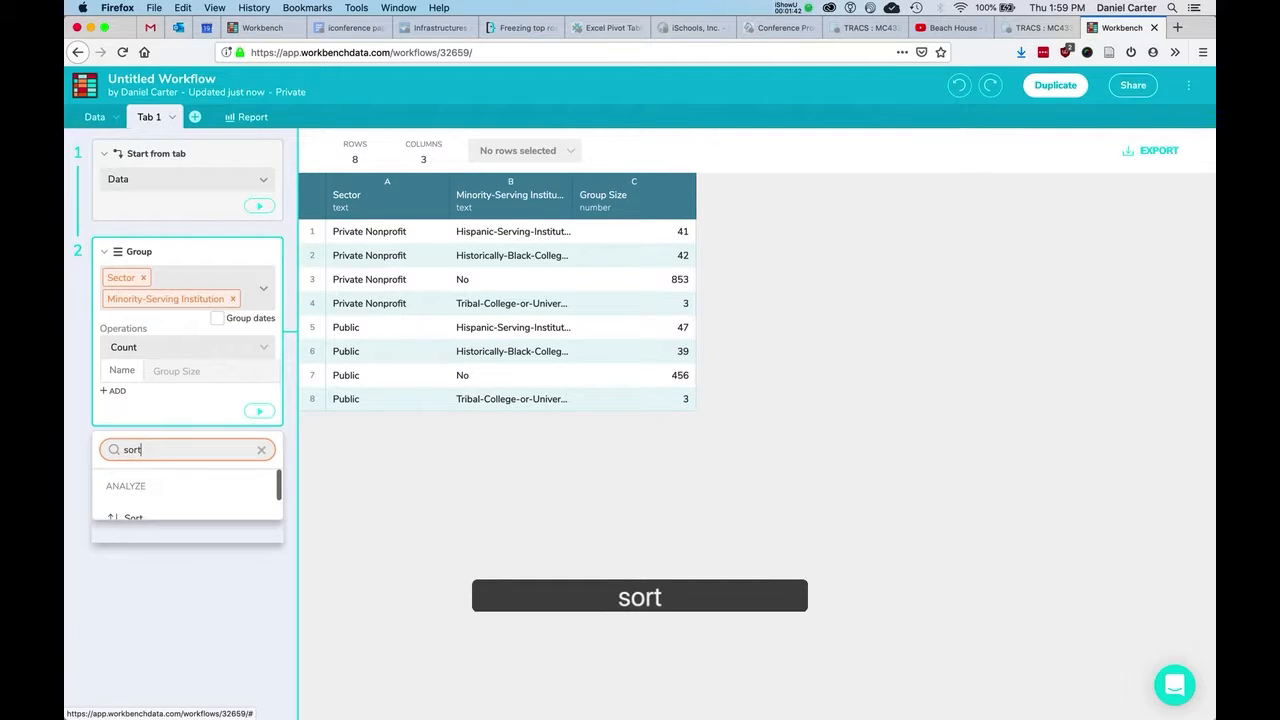
click(157, 512)
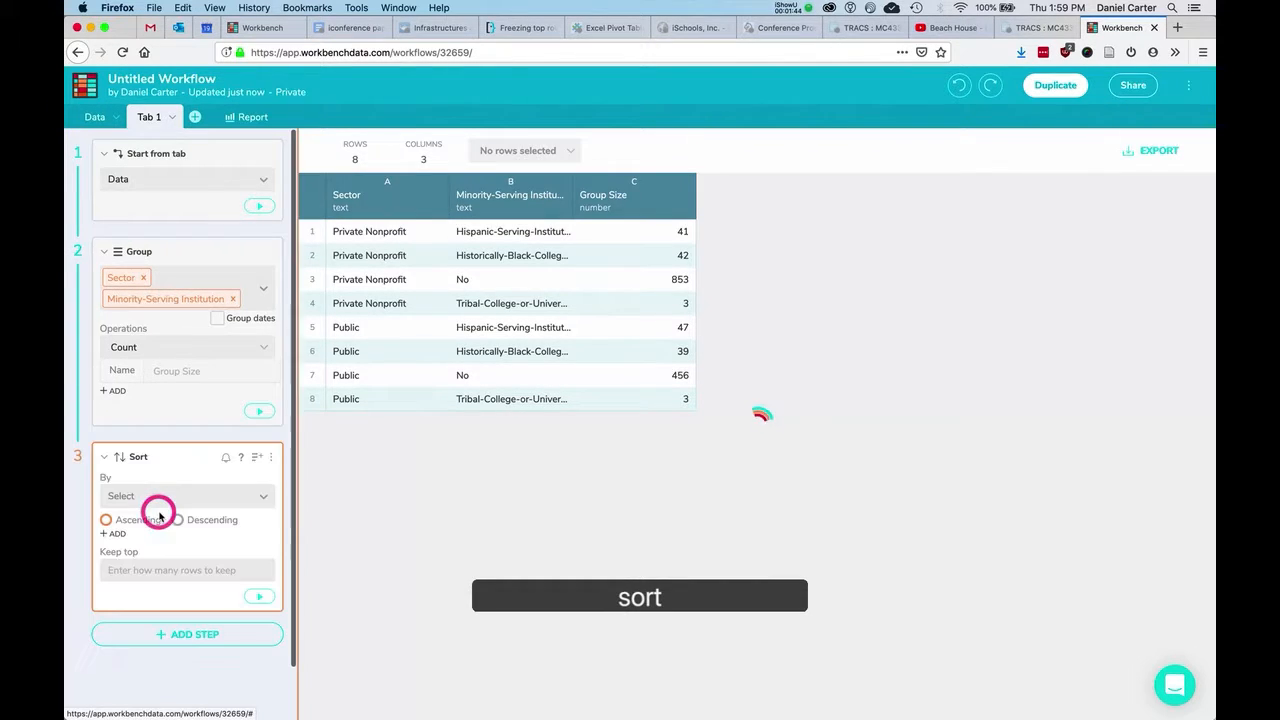
click(187, 497)
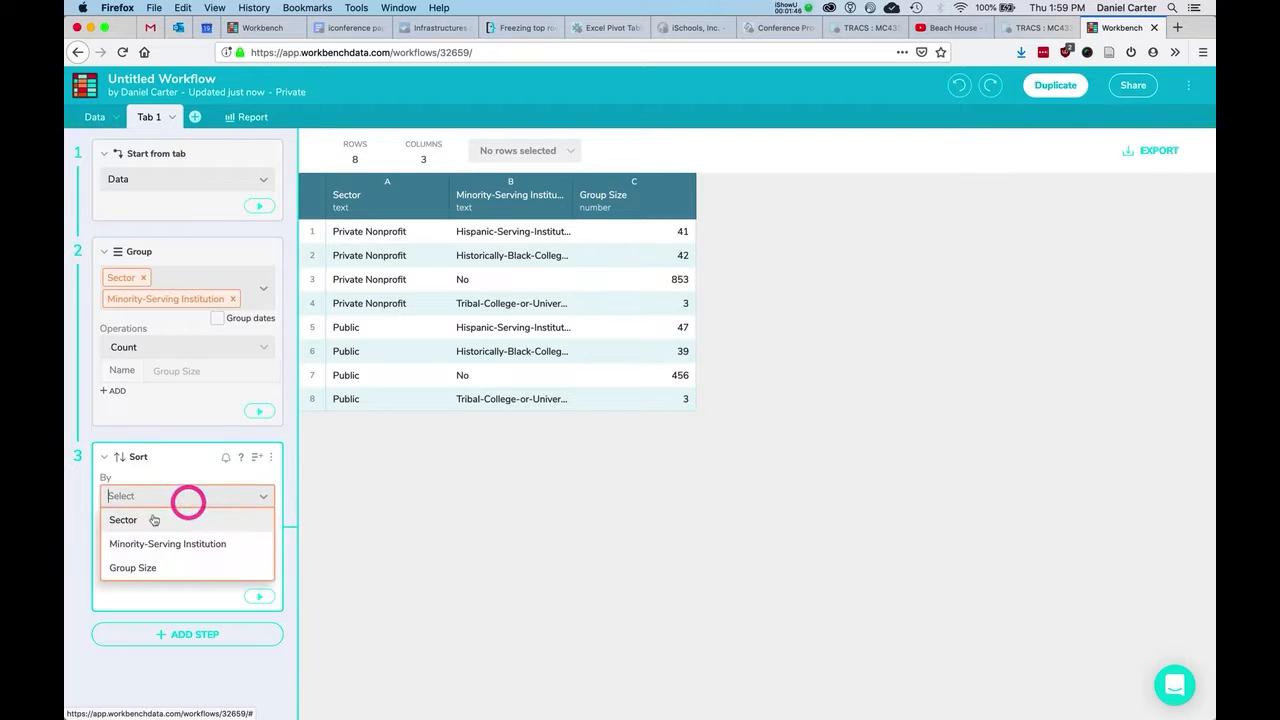
click(133, 568)
click(210, 520)
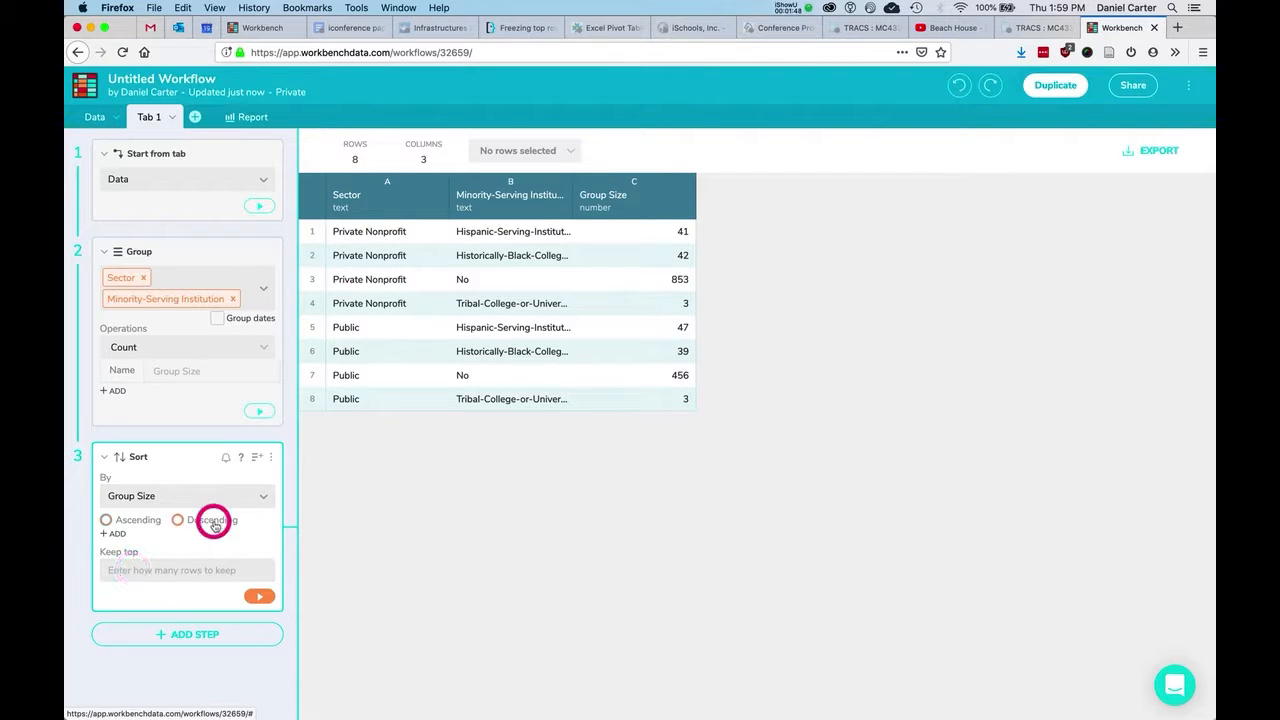
click(259, 598)
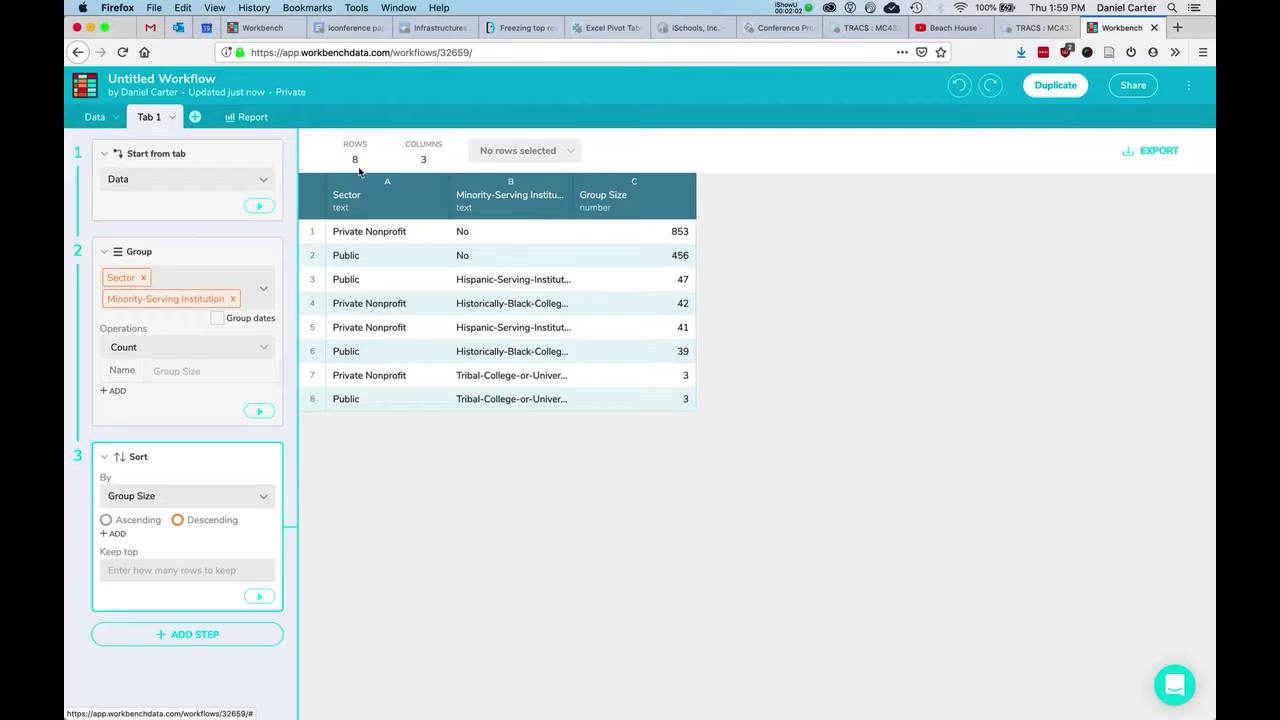
click(97, 124)
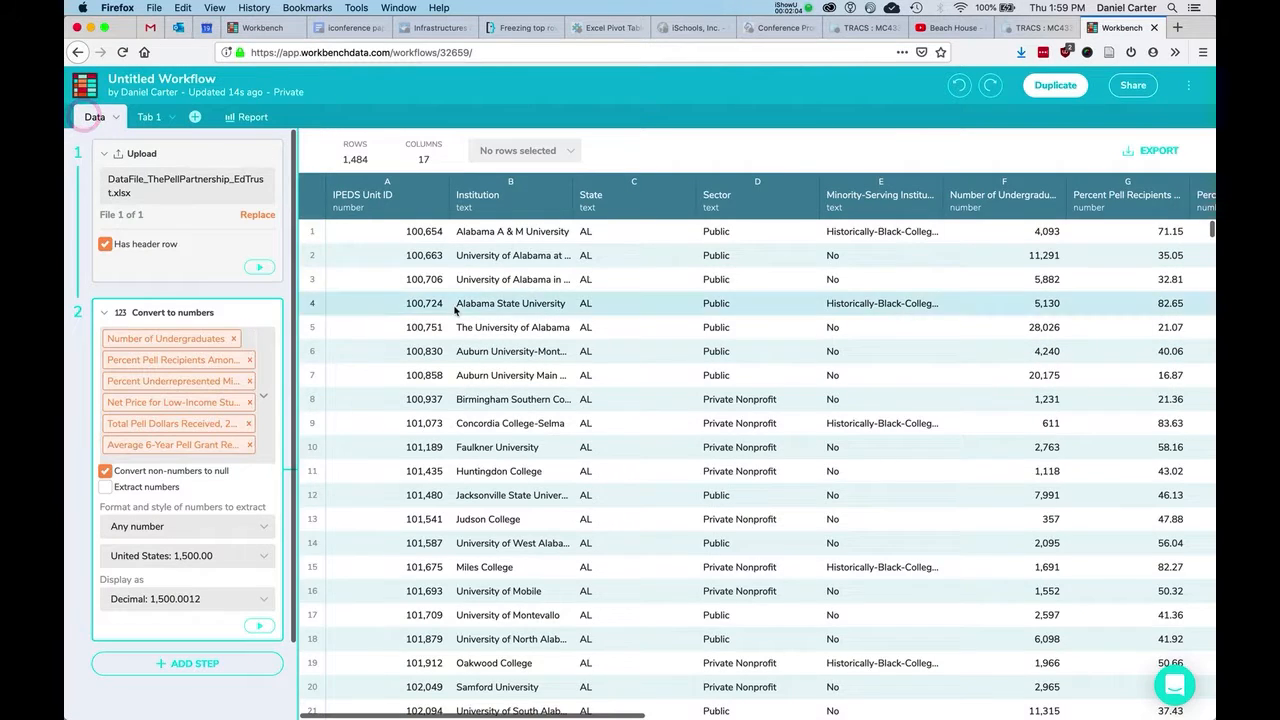
scroll(453, 306, right, 5)
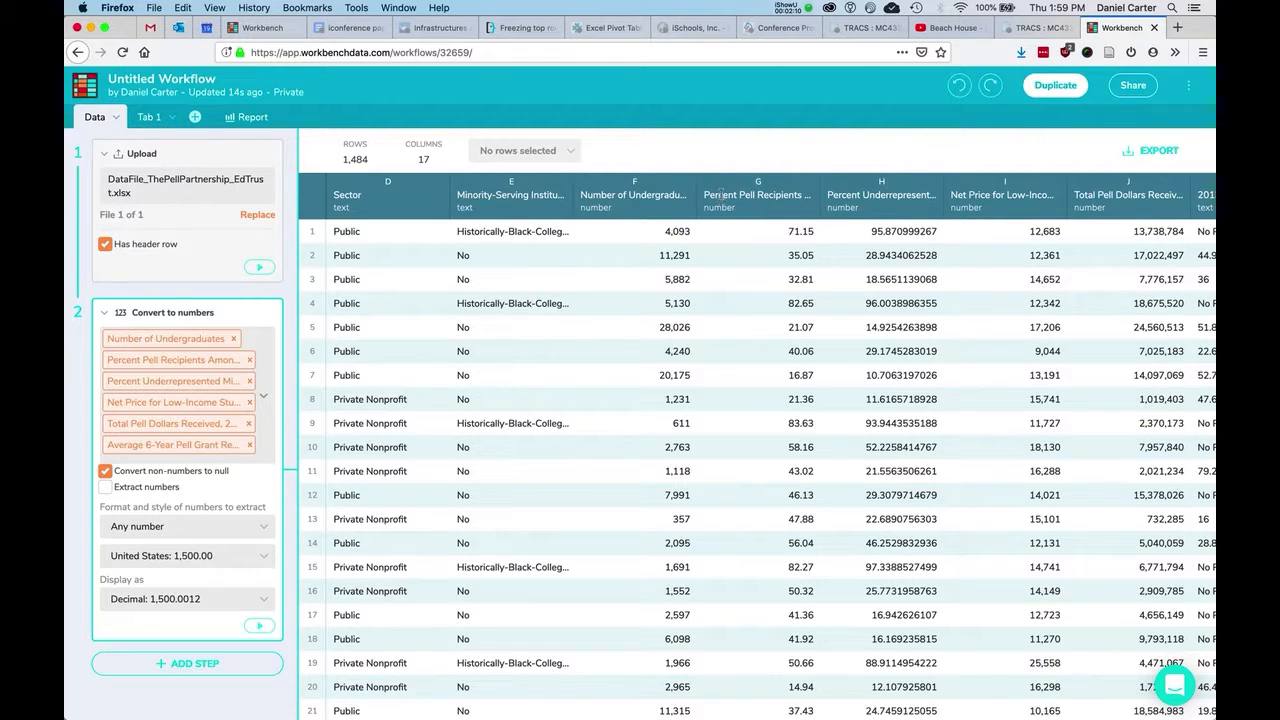
click(145, 117)
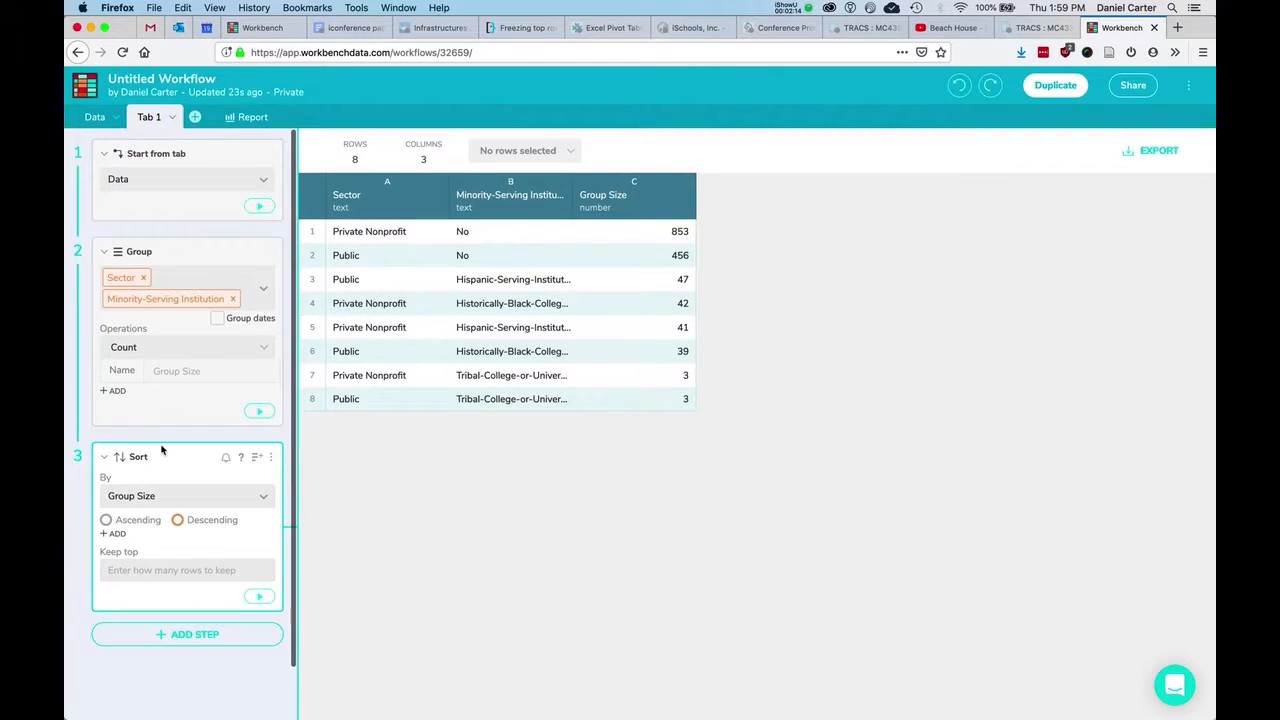
scroll(161, 449, down, 1)
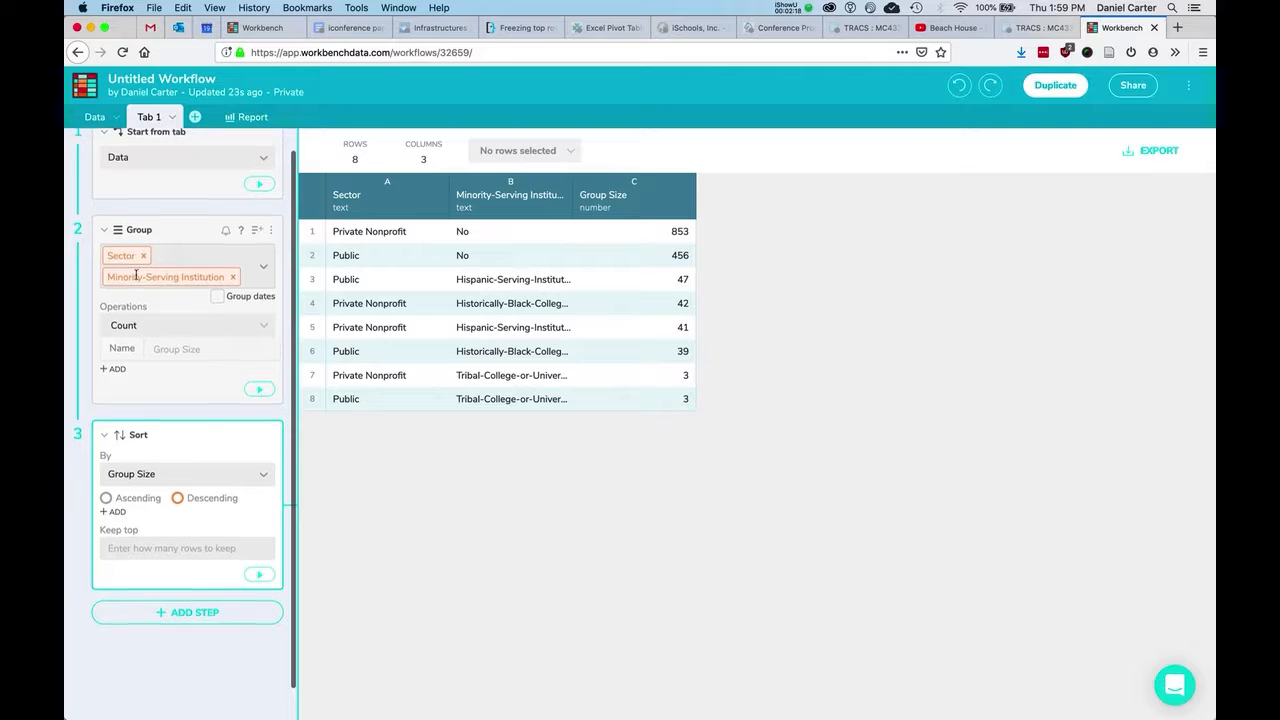
scroll(156, 409, down, 1)
Change the Group operation from Count to Mean of Percent Pell Recipients Among Undergraduates.
click(170, 457)
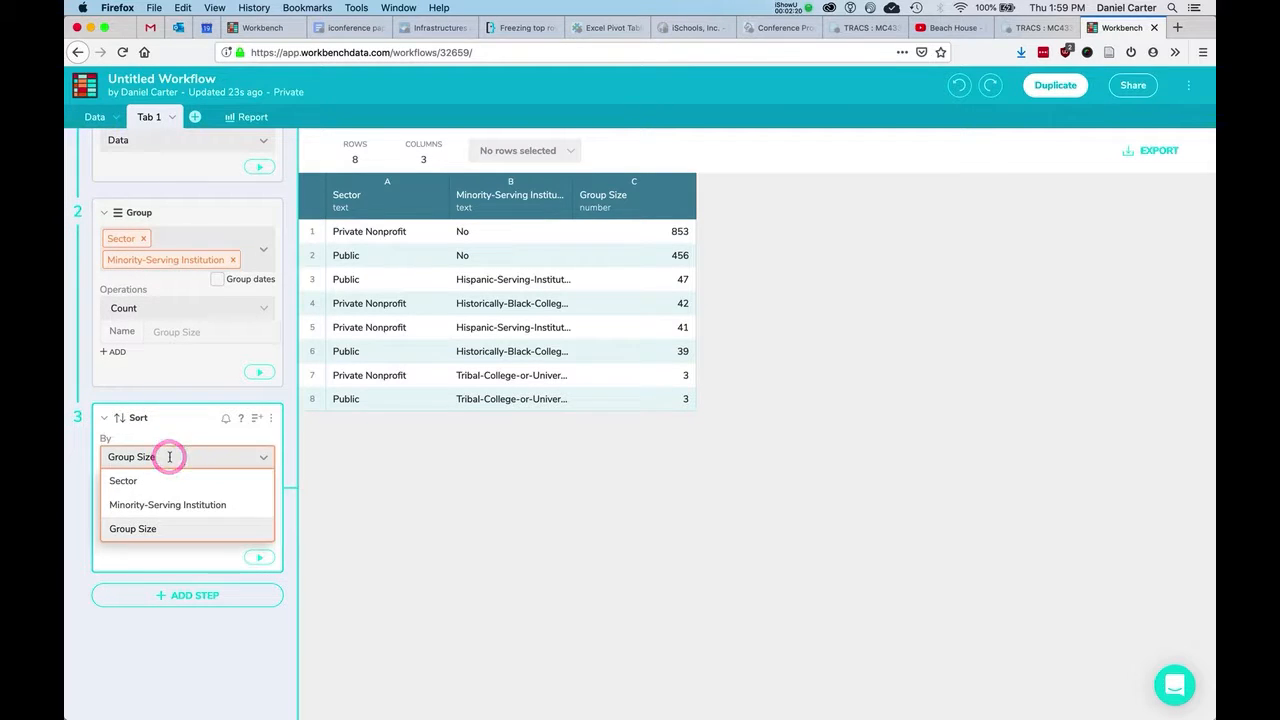
click(150, 308)
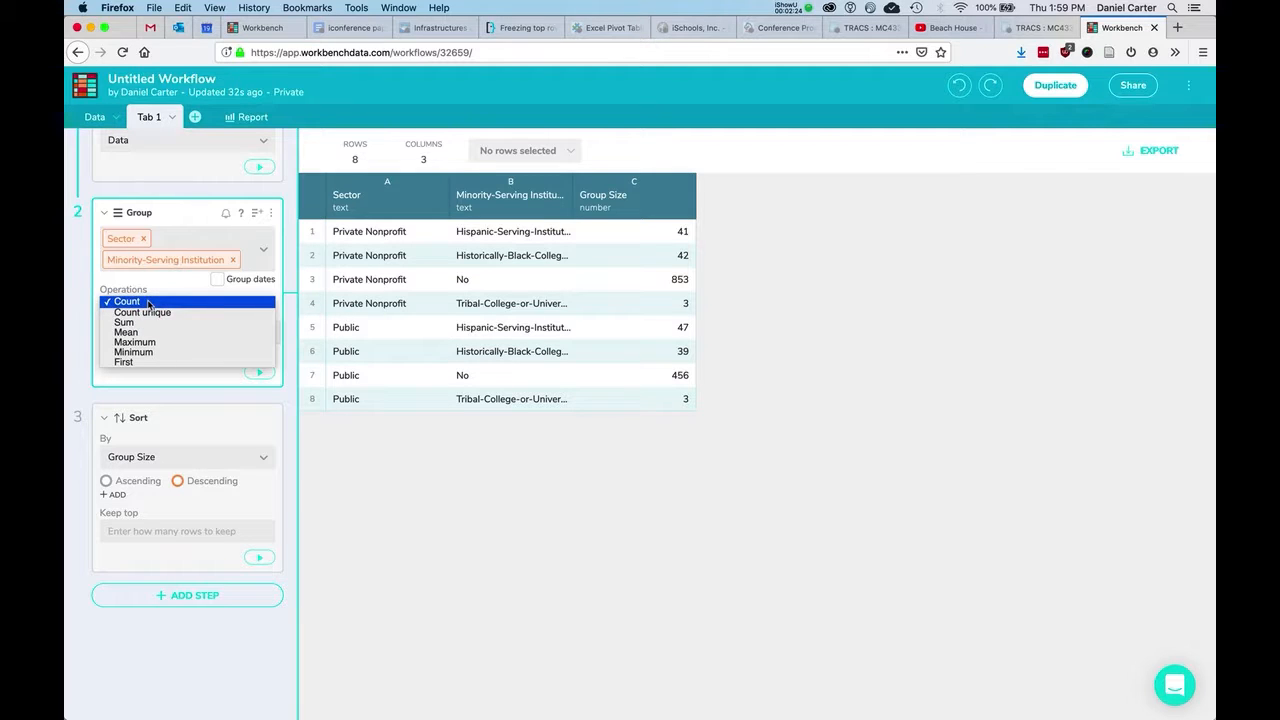
click(151, 332)
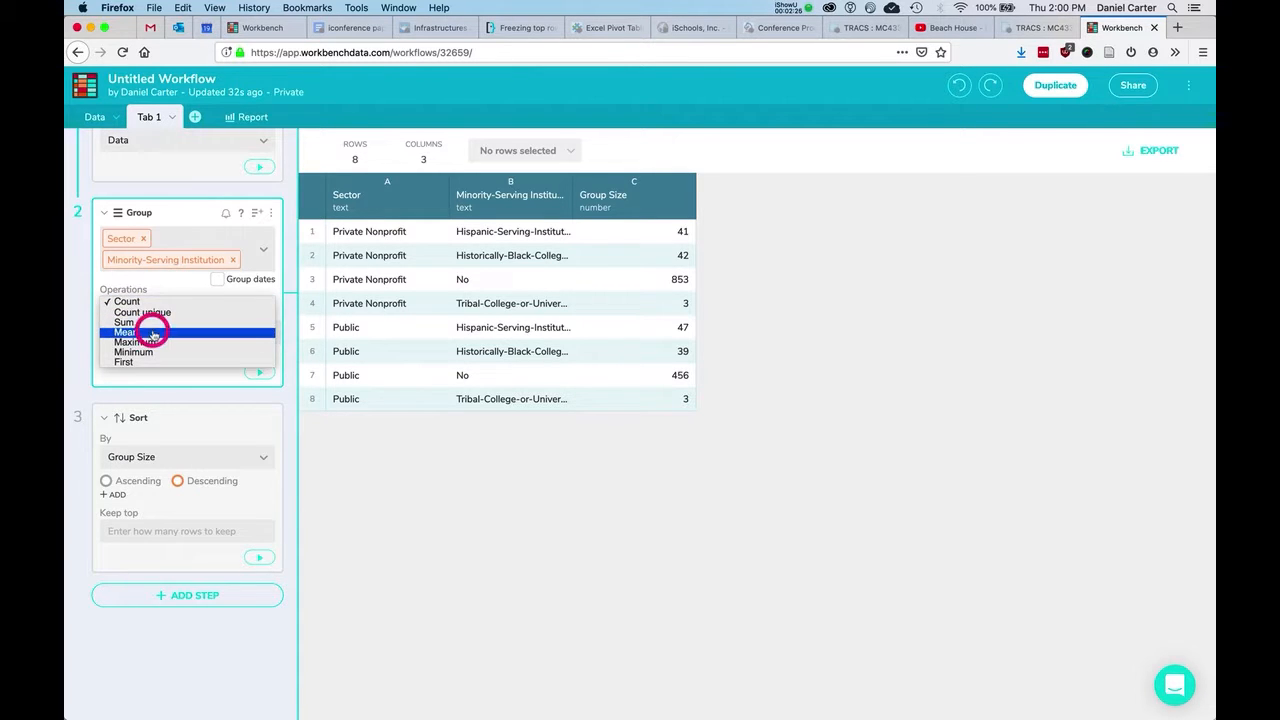
click(153, 332)
scroll(169, 400, down, 2)
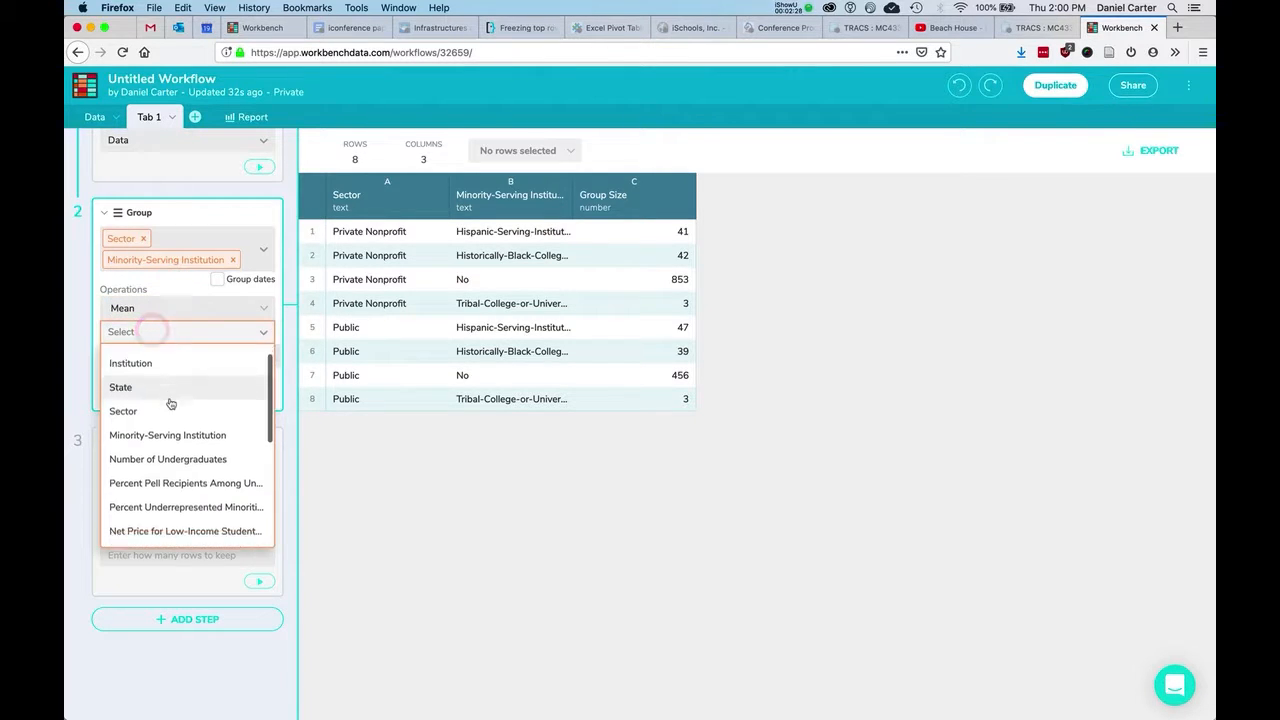
click(179, 436)
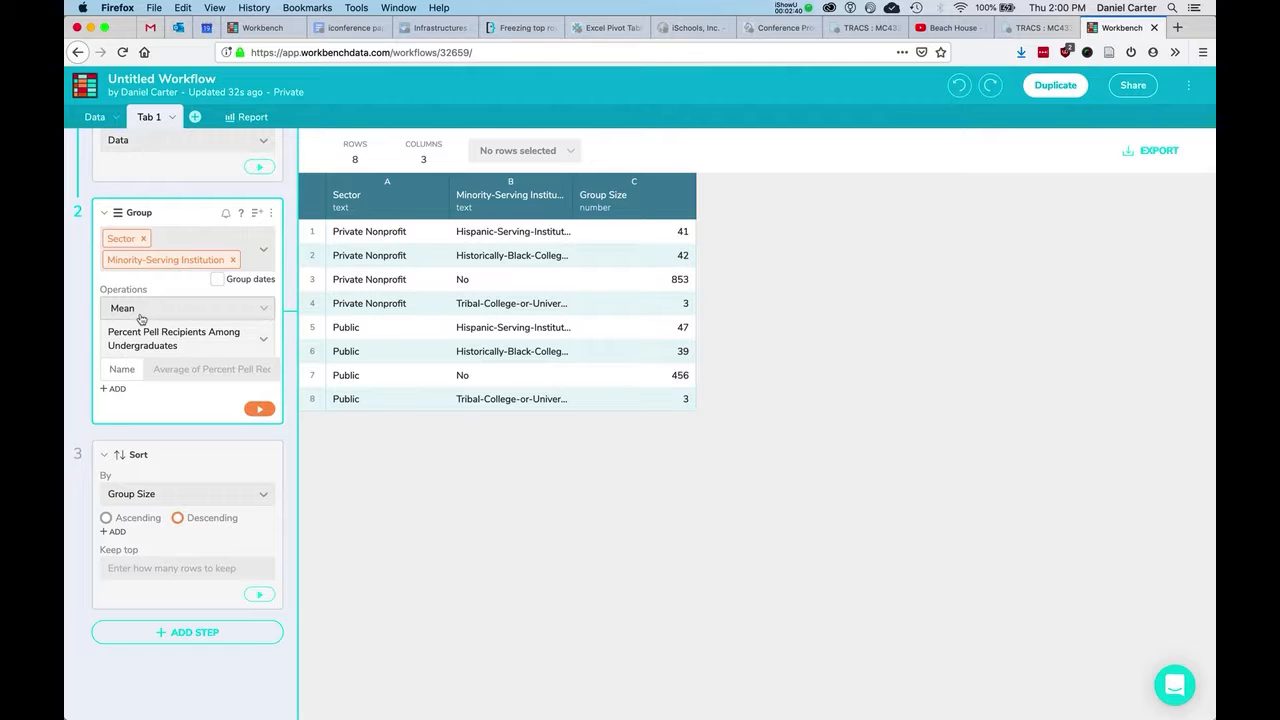
click(259, 410)
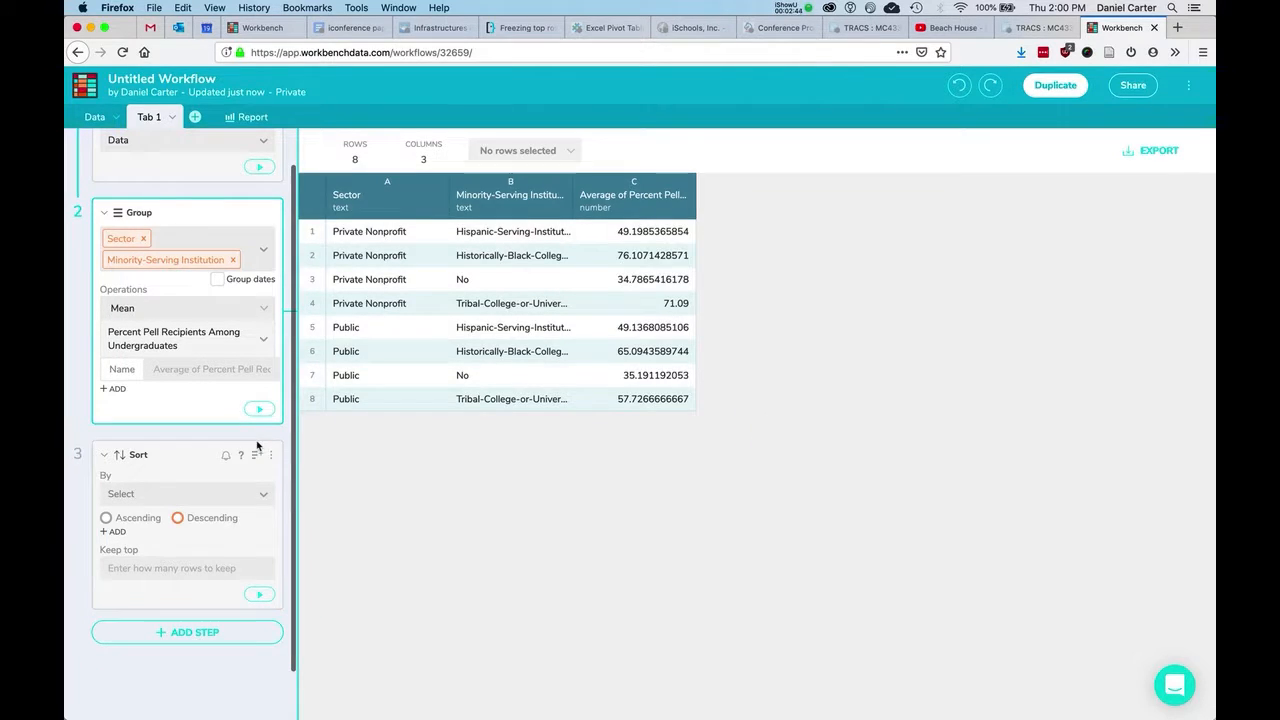
Sort by Average of Percent Pell Recipients Among Undergraduates and add a second Group calculation.
click(171, 494)
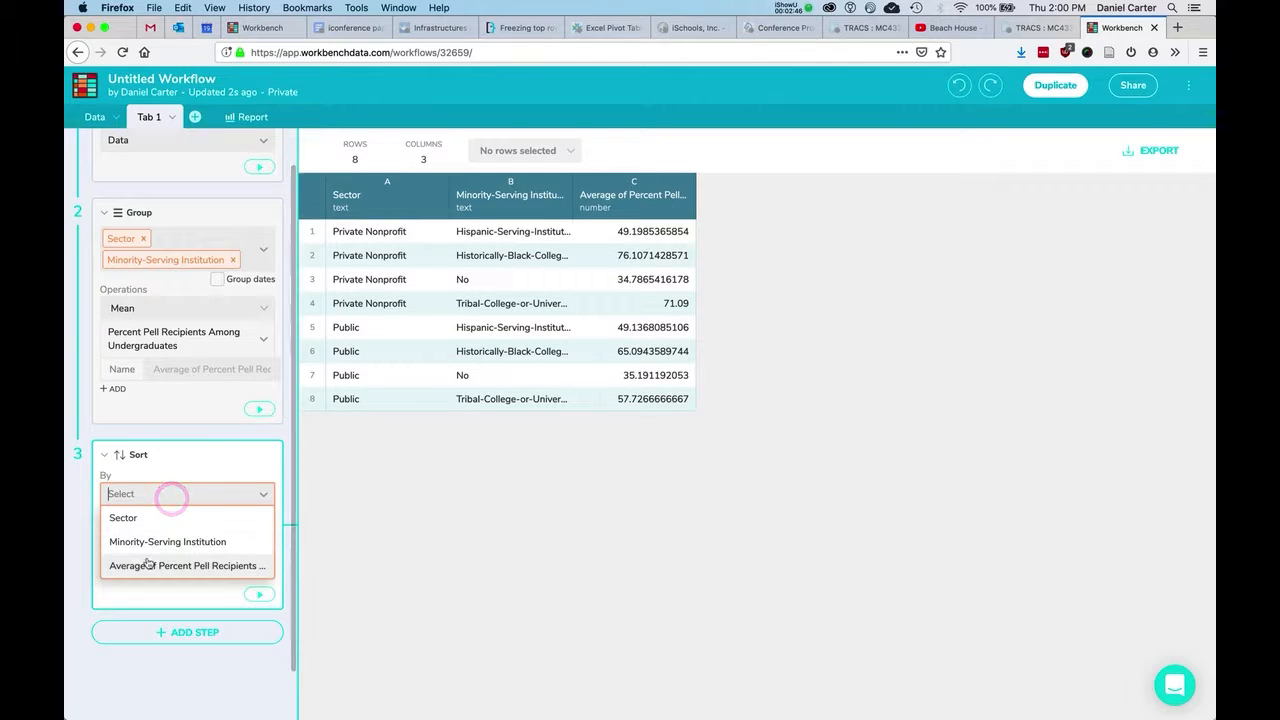
click(147, 564)
click(255, 627)
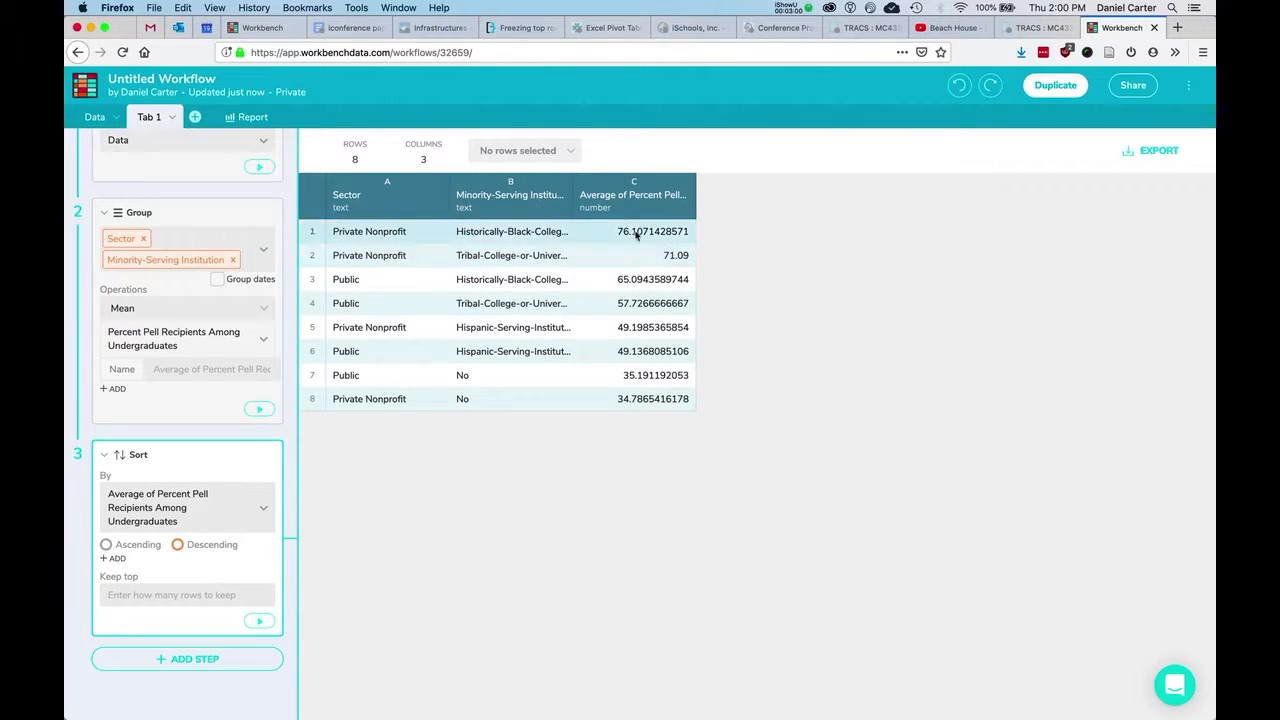
click(117, 392)
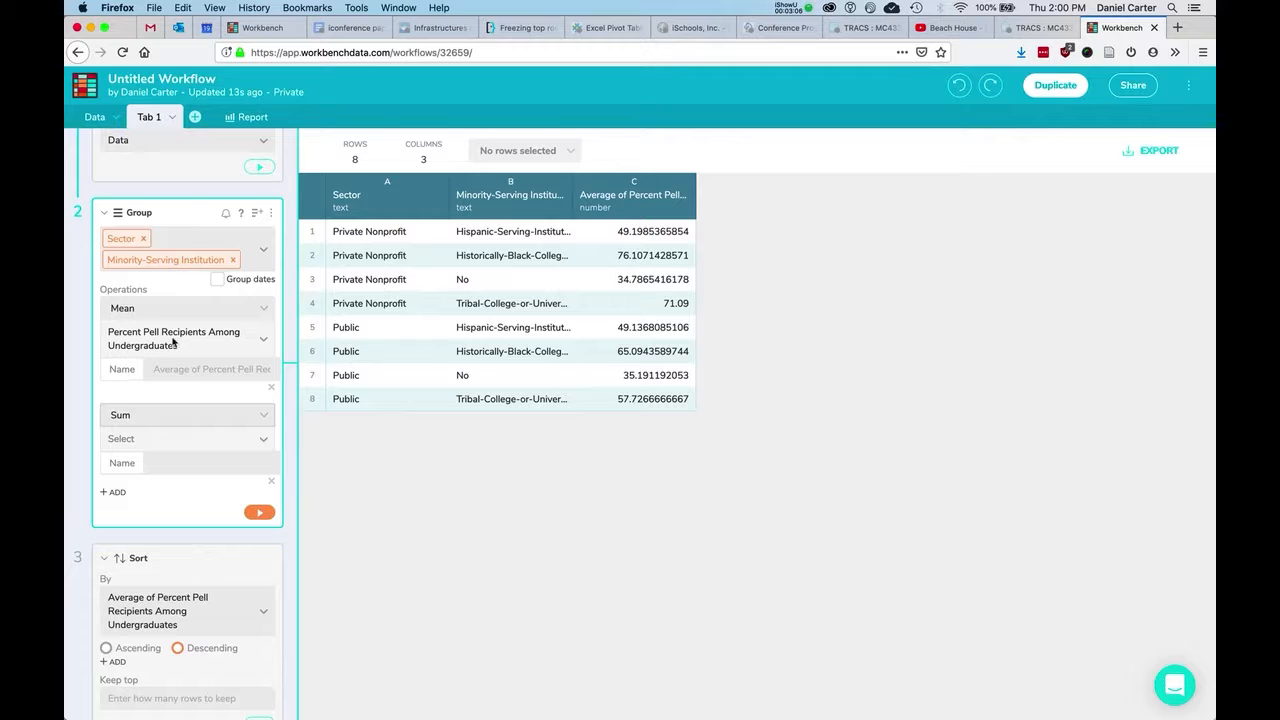
click(95, 117)
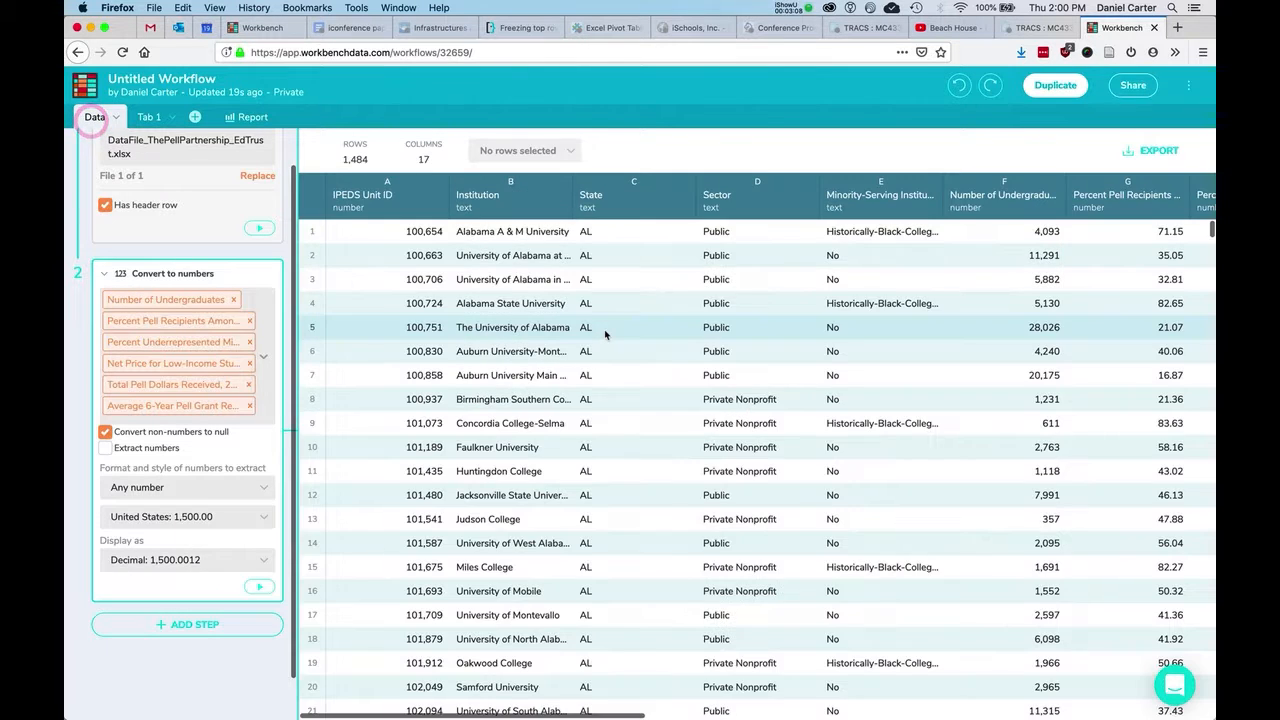
scroll(605, 335, right, 10)
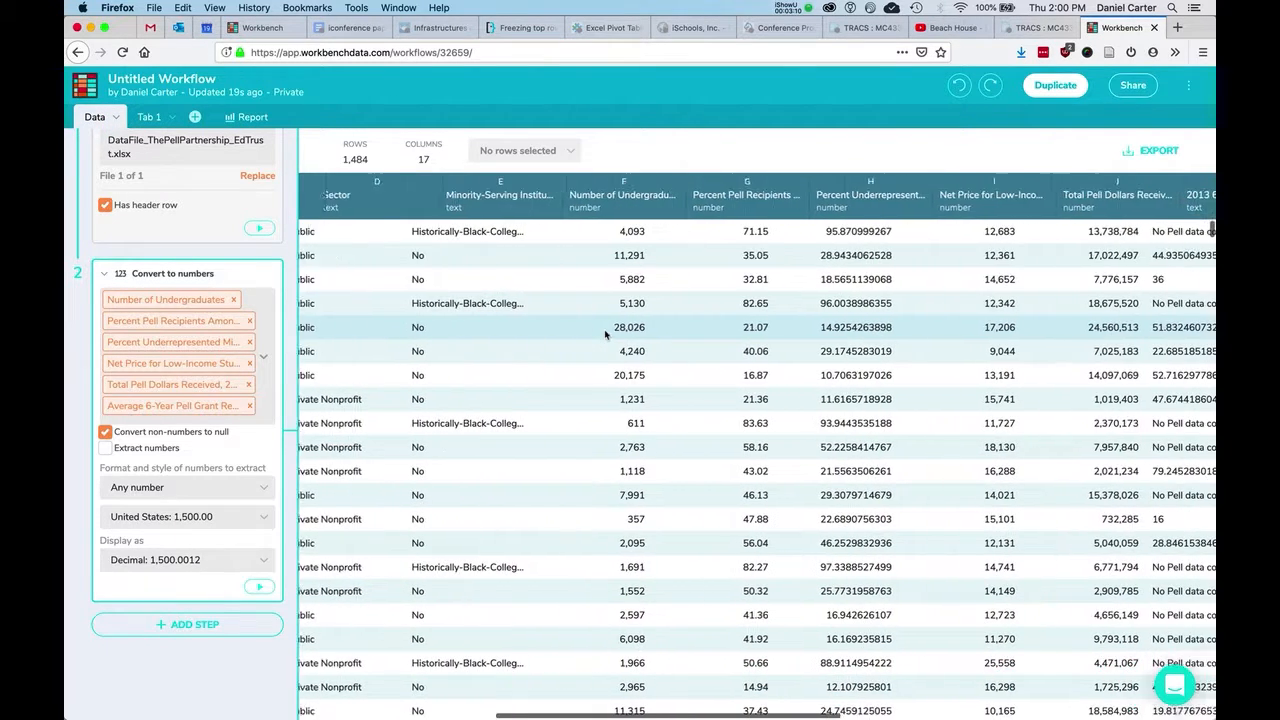
scroll(604, 335, right, 2)
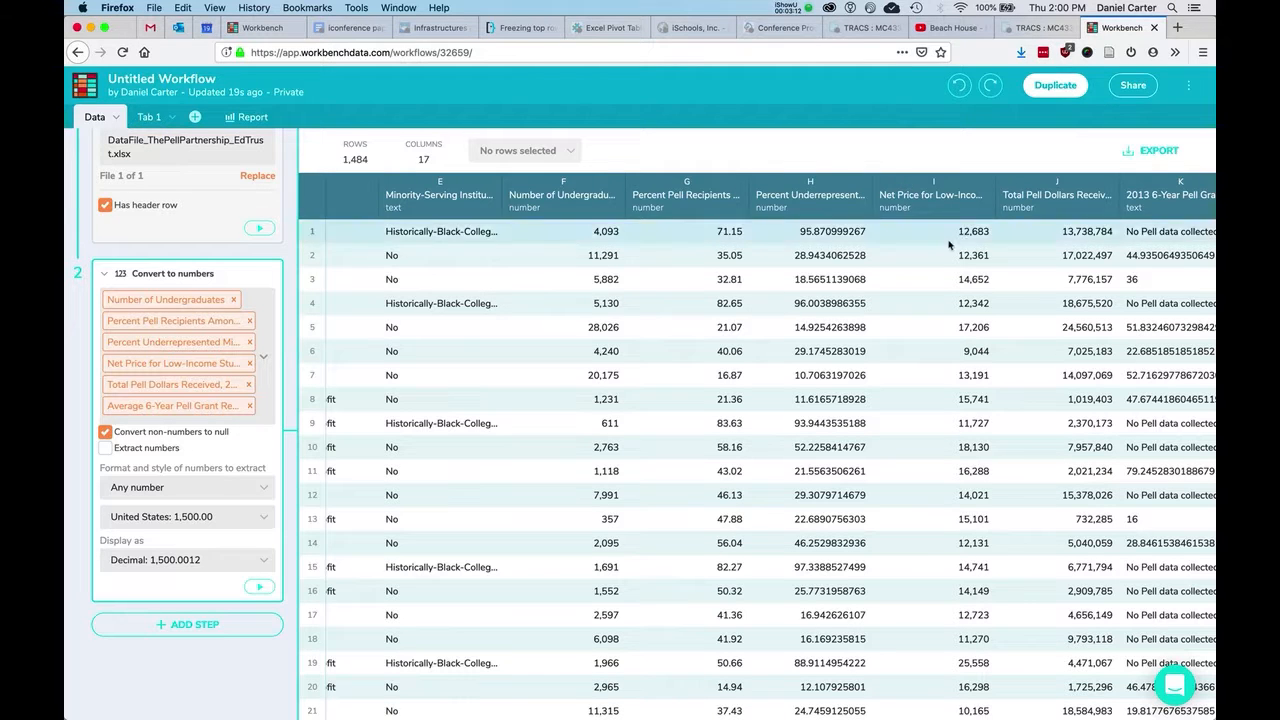
click(142, 118)
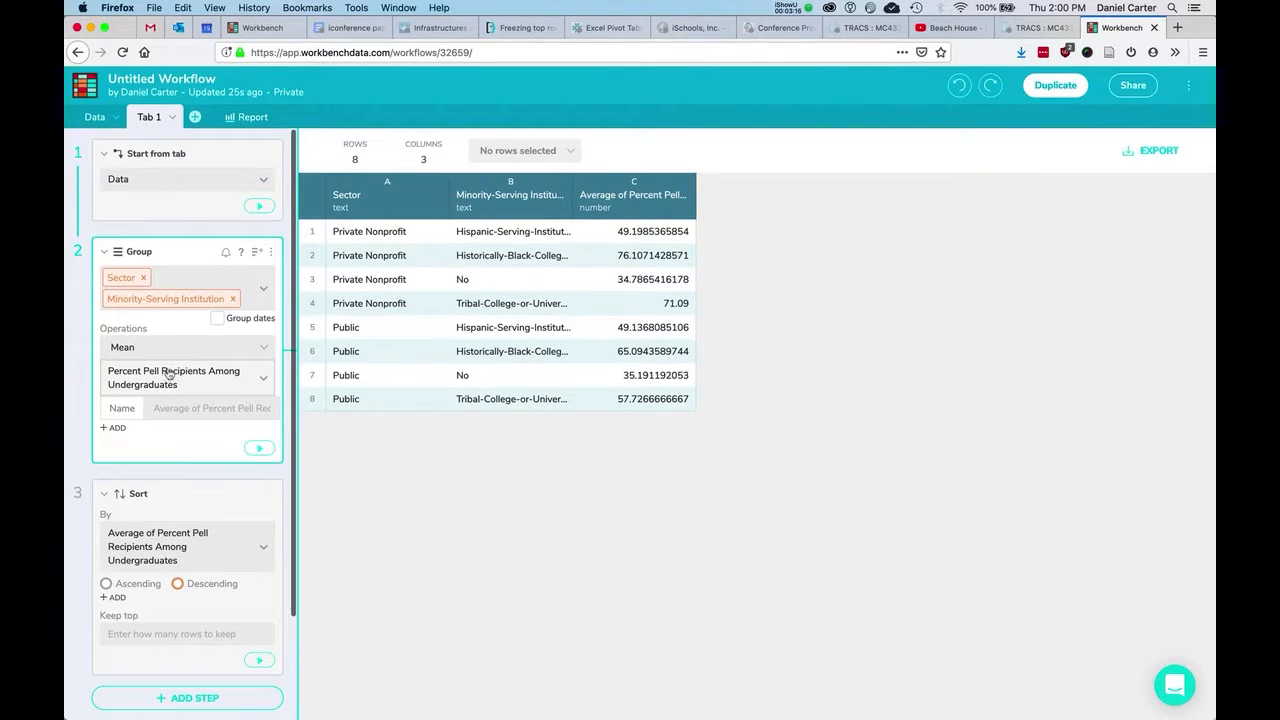
Add a Mean of Net Price for Low-Income Students ($0-30K) column, then view the Data tab.
scroll(137, 388, down, 1)
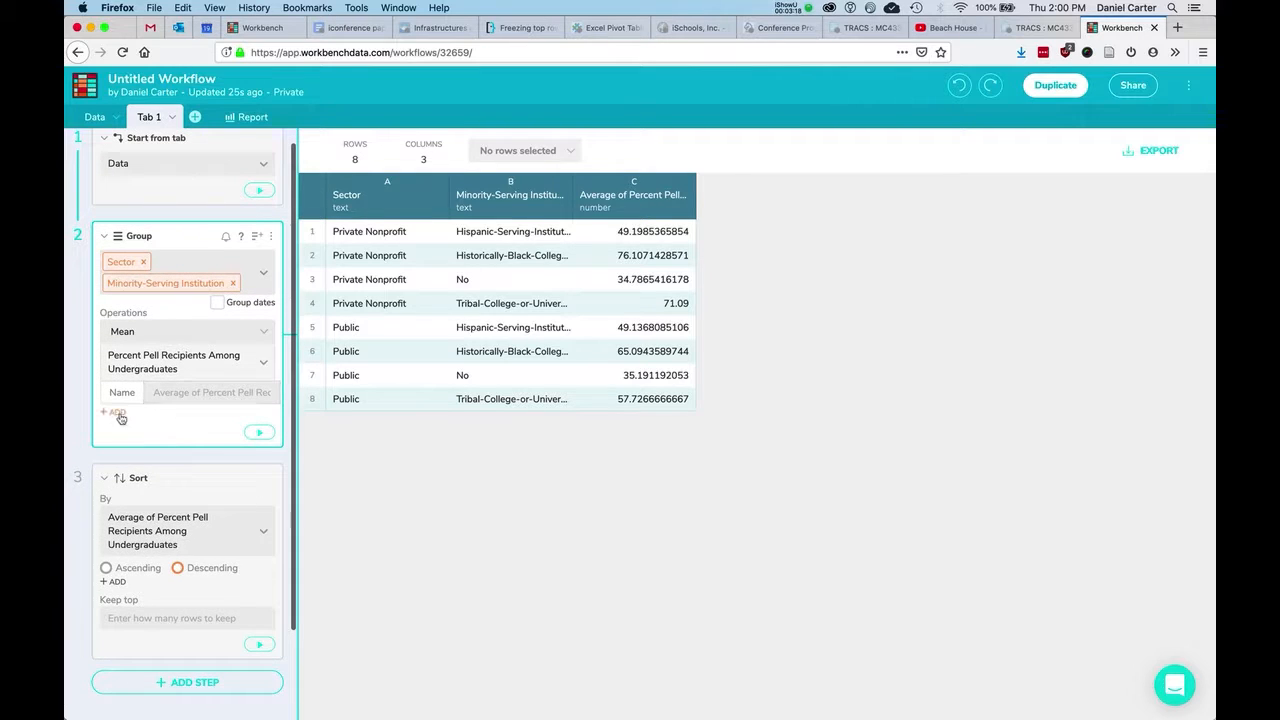
click(113, 412)
click(143, 446)
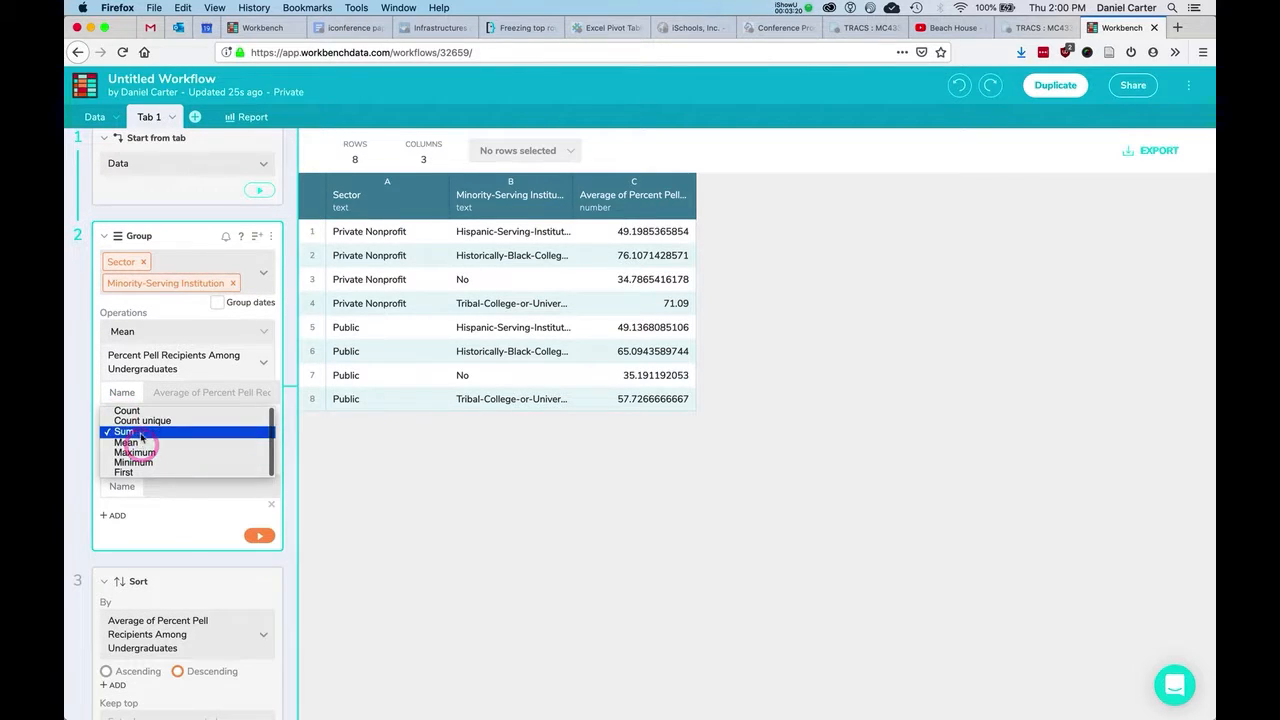
click(139, 441)
click(145, 463)
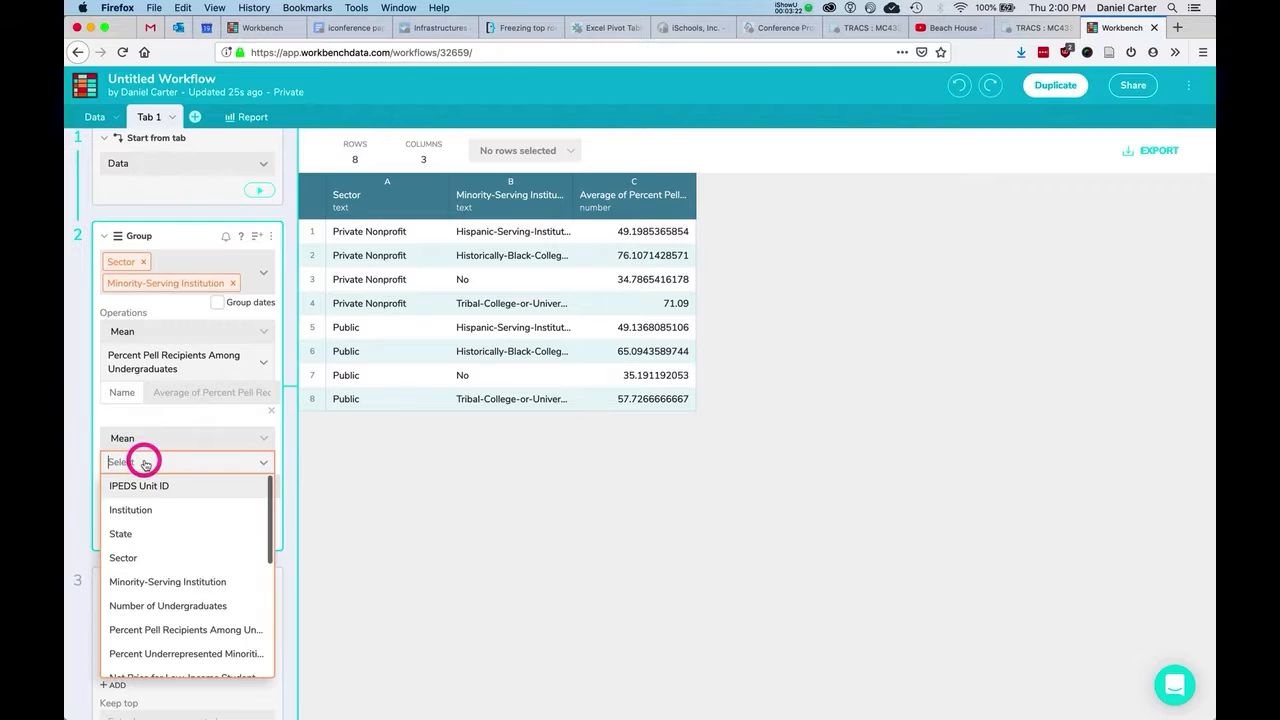
scroll(115, 535, down, 3)
click(164, 577)
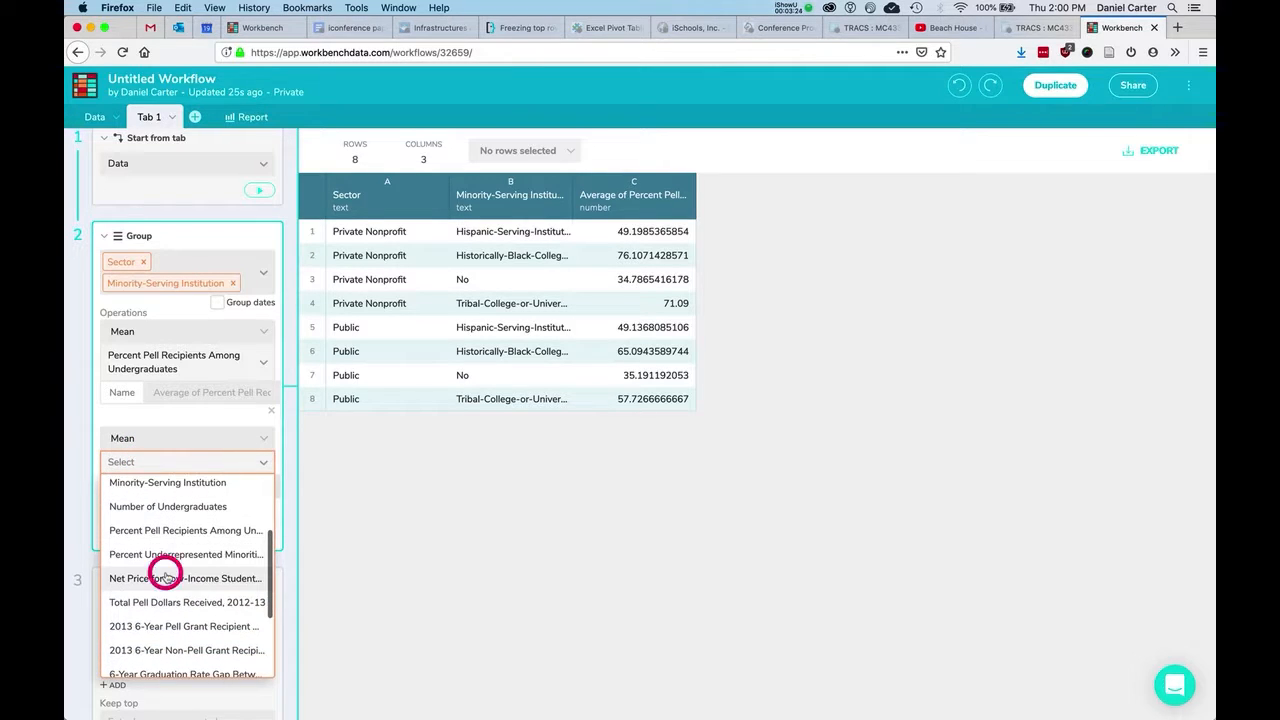
click(258, 550)
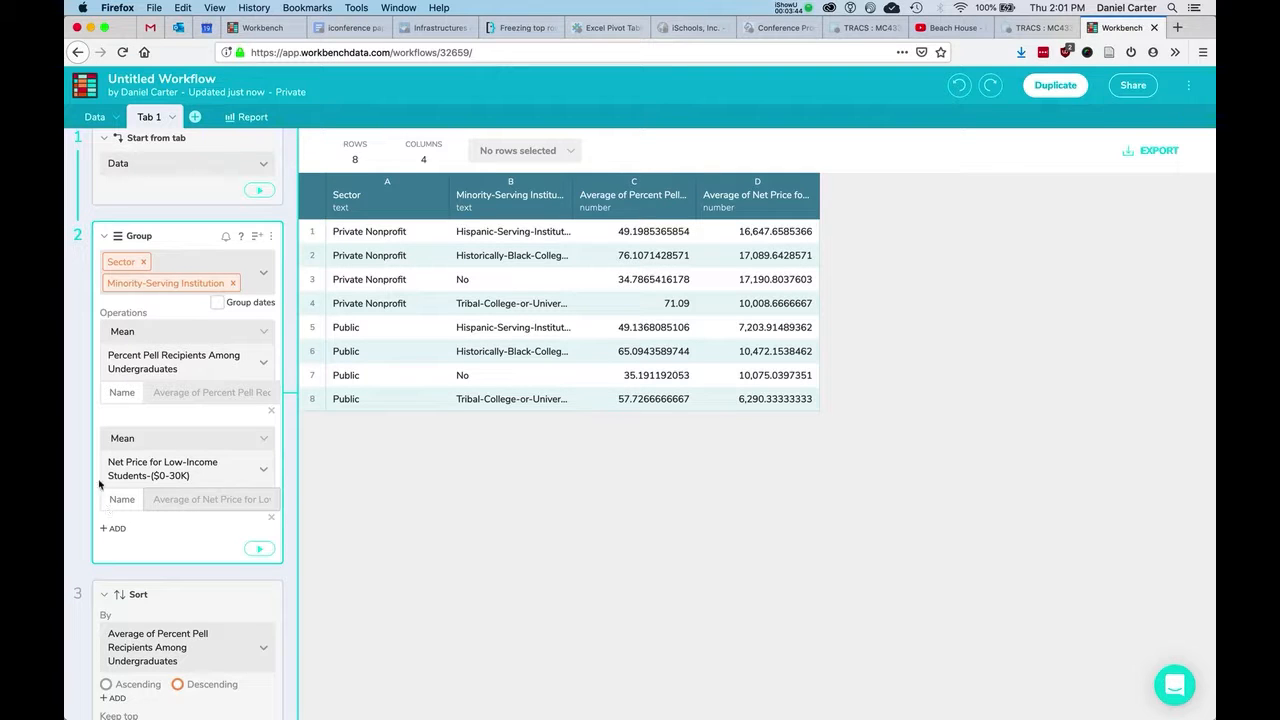
click(85, 117)
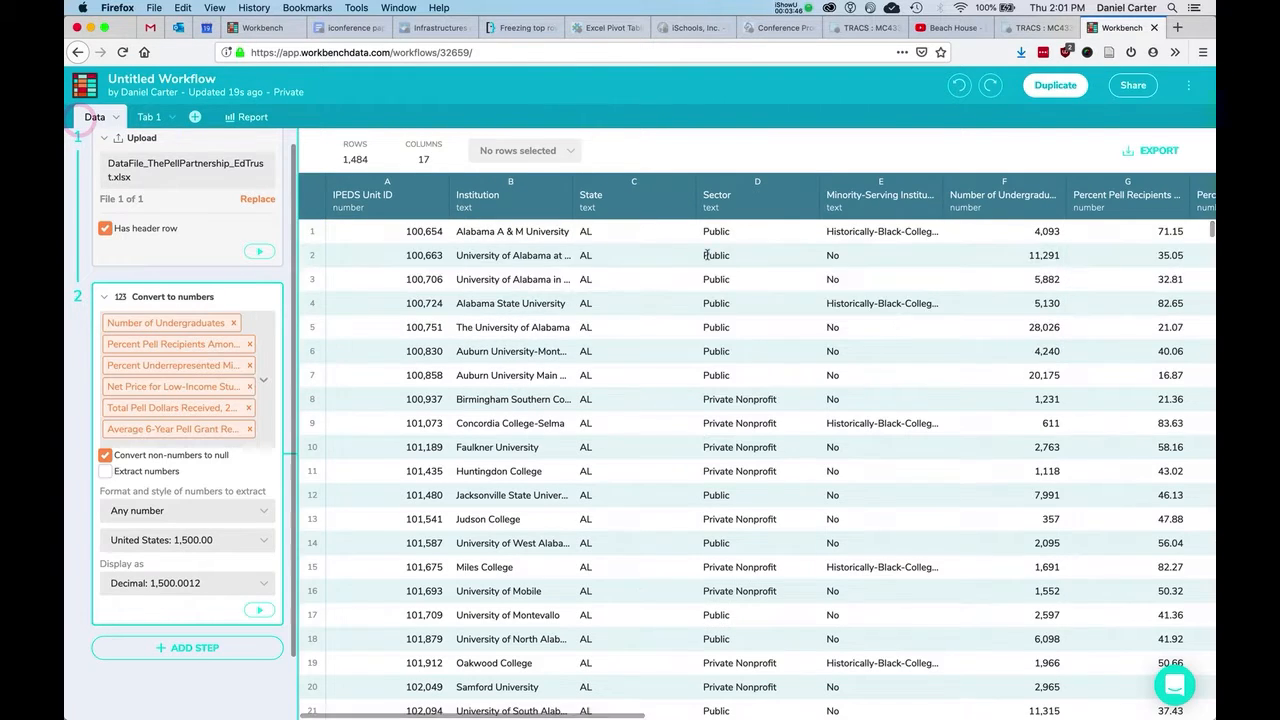
Start editing the column F name, leave it unchanged, and return to Tab 1.
click(1006, 199)
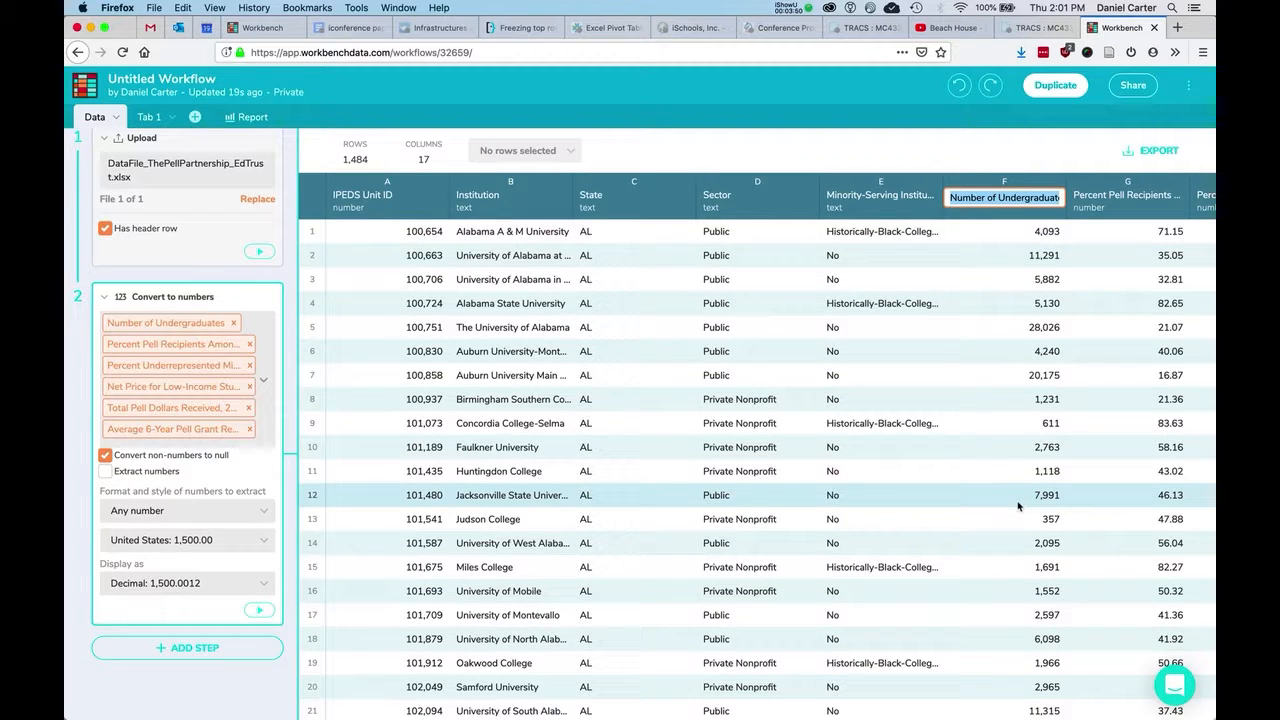
click(860, 142)
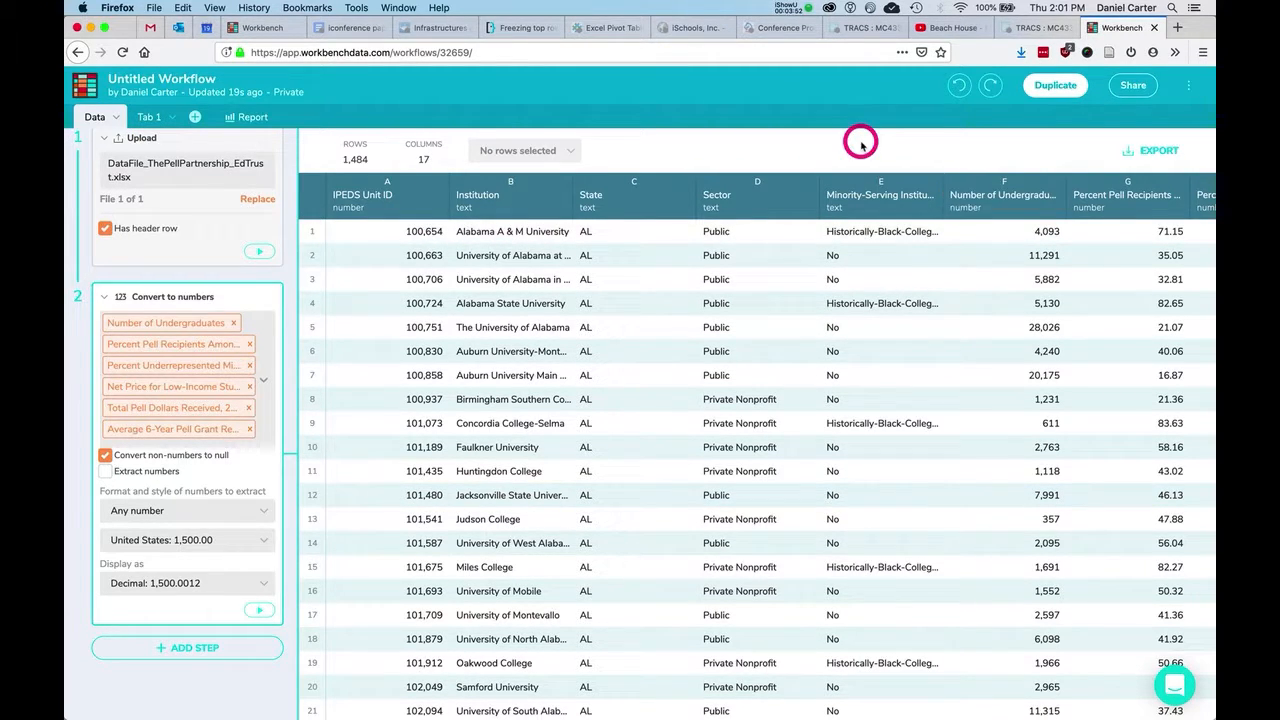
click(147, 118)
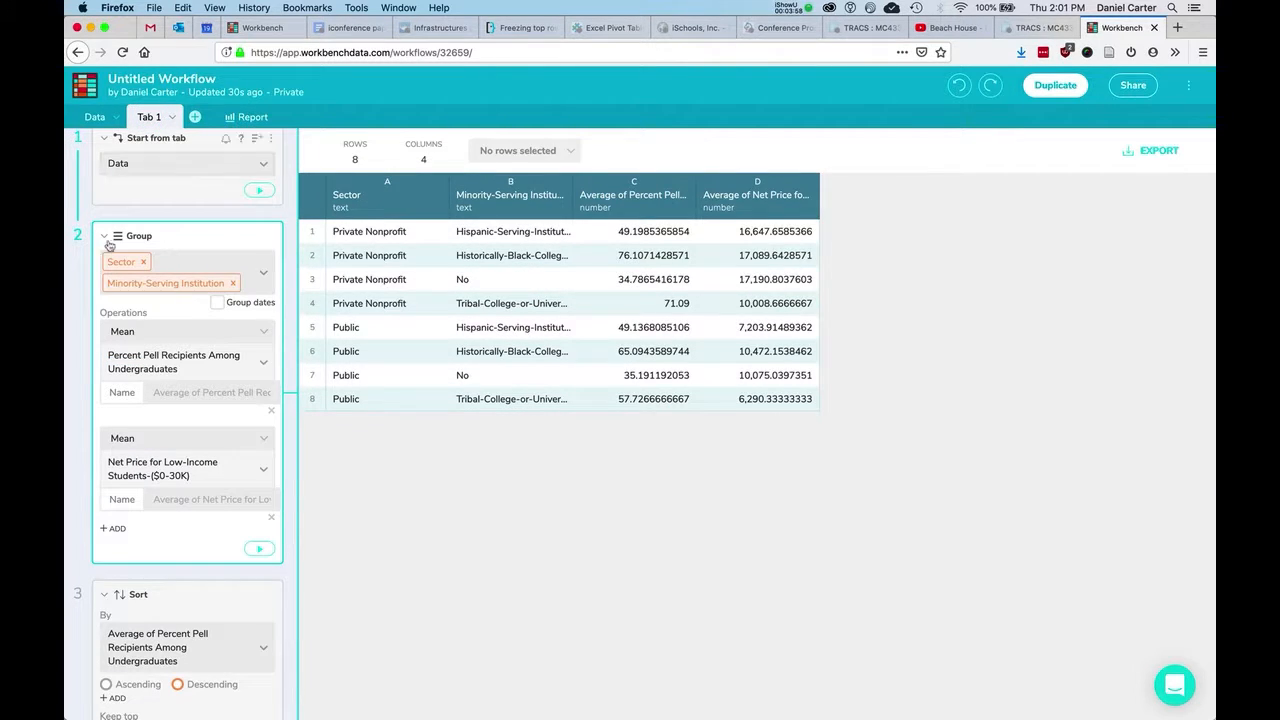
Remove Sector and Minority-Serving Institution from the grouping and delete the Sort step.
click(144, 263)
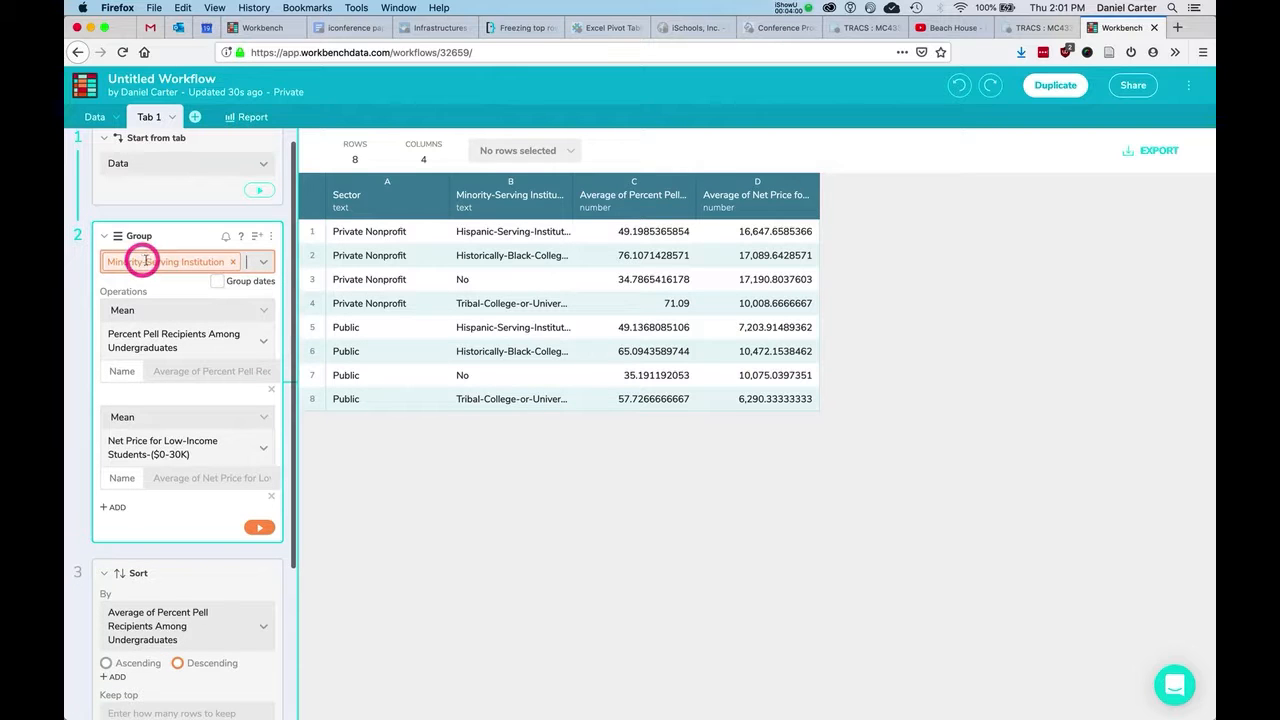
click(233, 262)
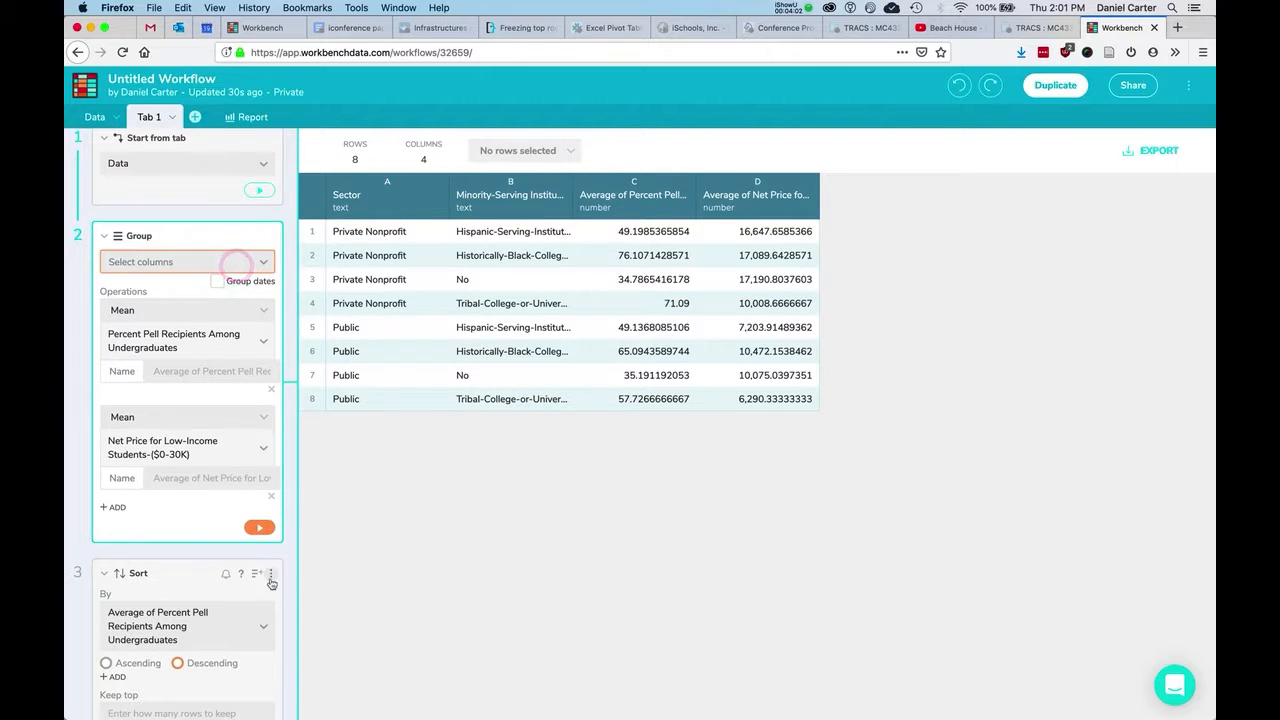
click(271, 575)
click(248, 558)
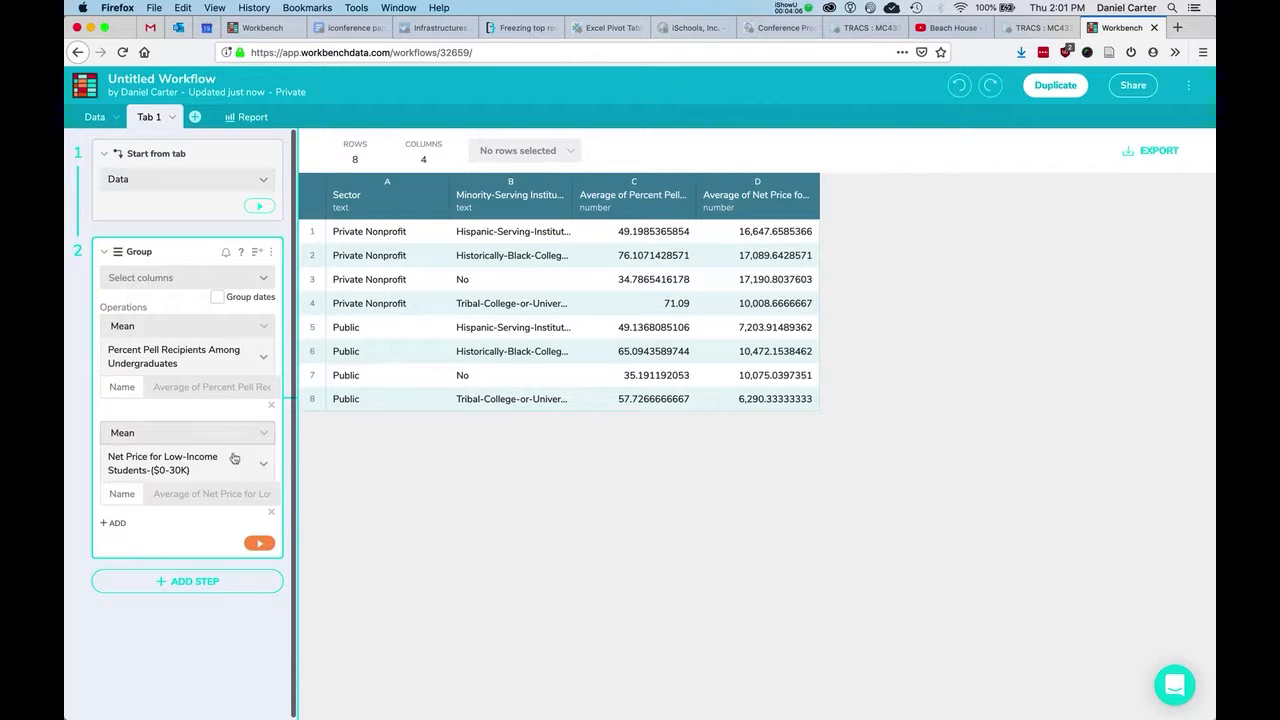
Keep one Mean of Net Price for Low-Income Students, giving 14,462.1913455 overall.
click(271, 512)
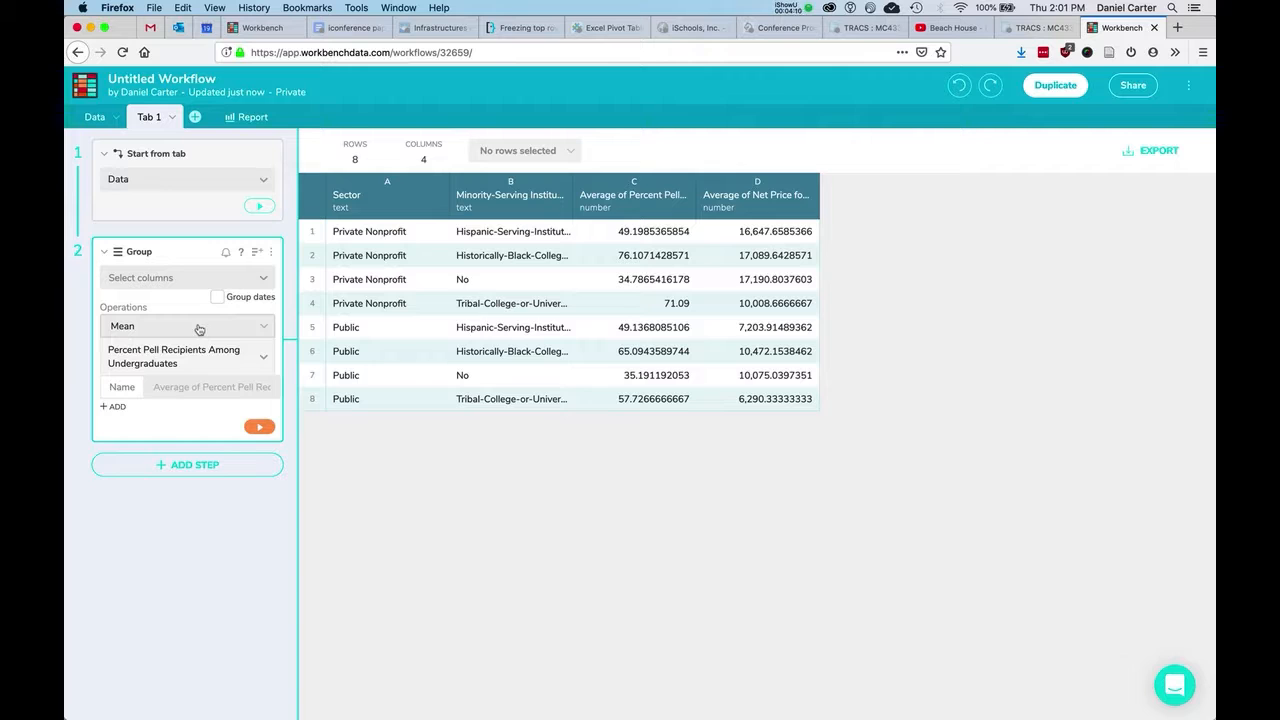
click(173, 347)
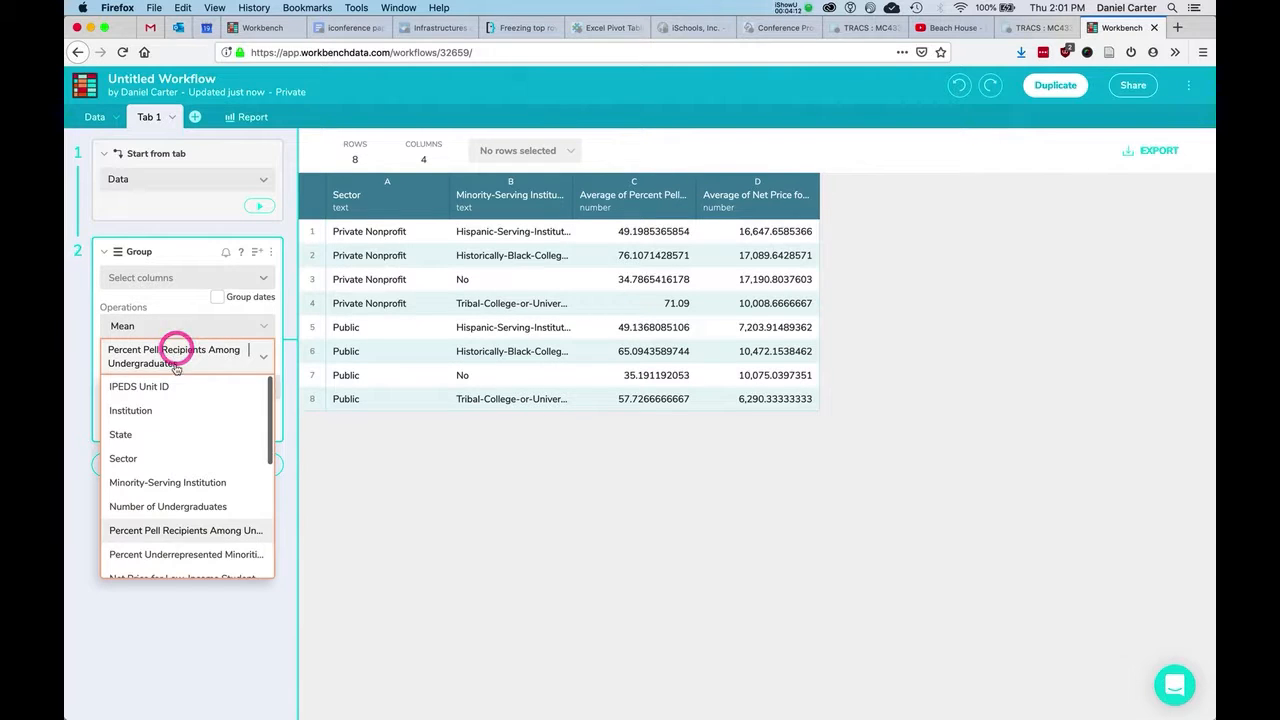
scroll(170, 490, down, 2)
click(169, 535)
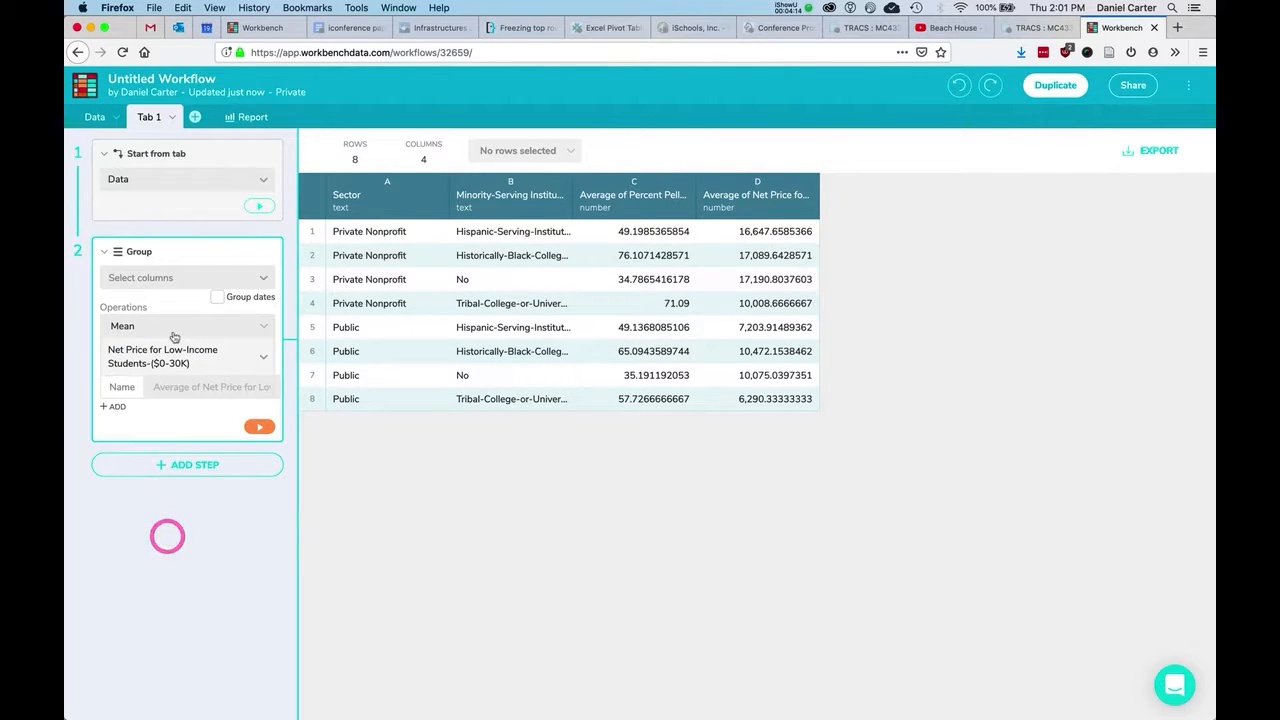
click(260, 427)
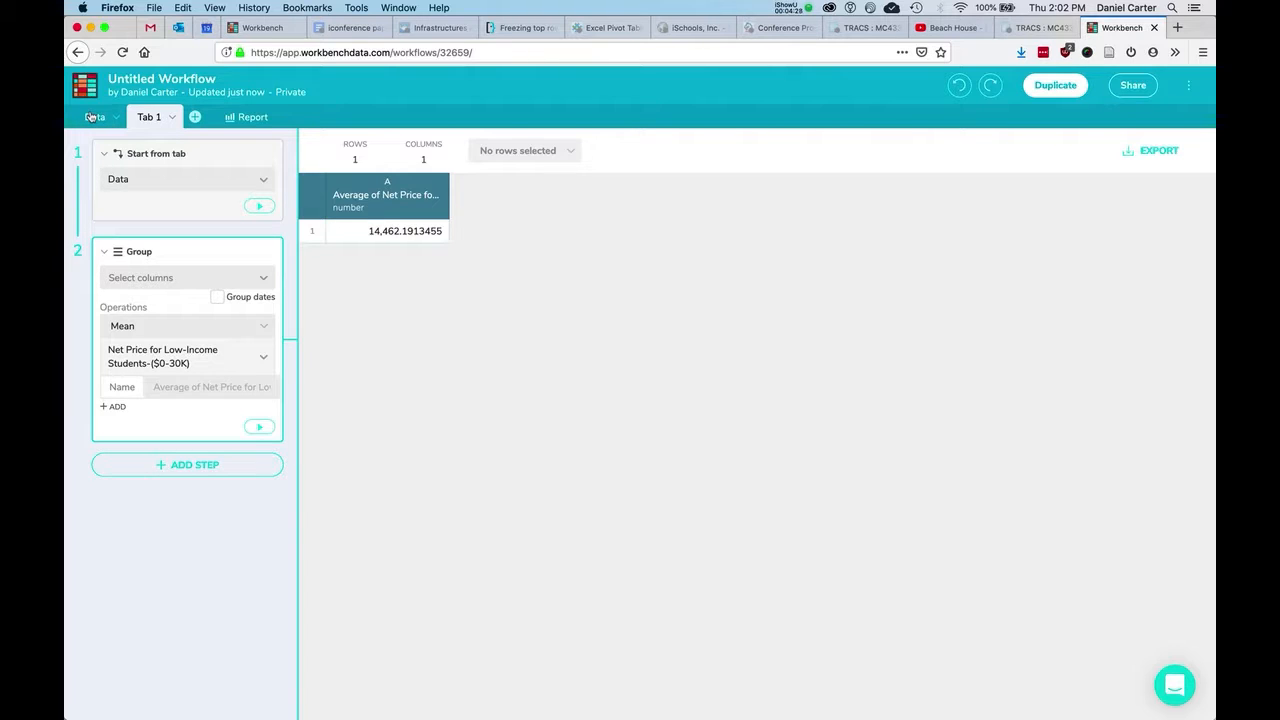
click(150, 117)
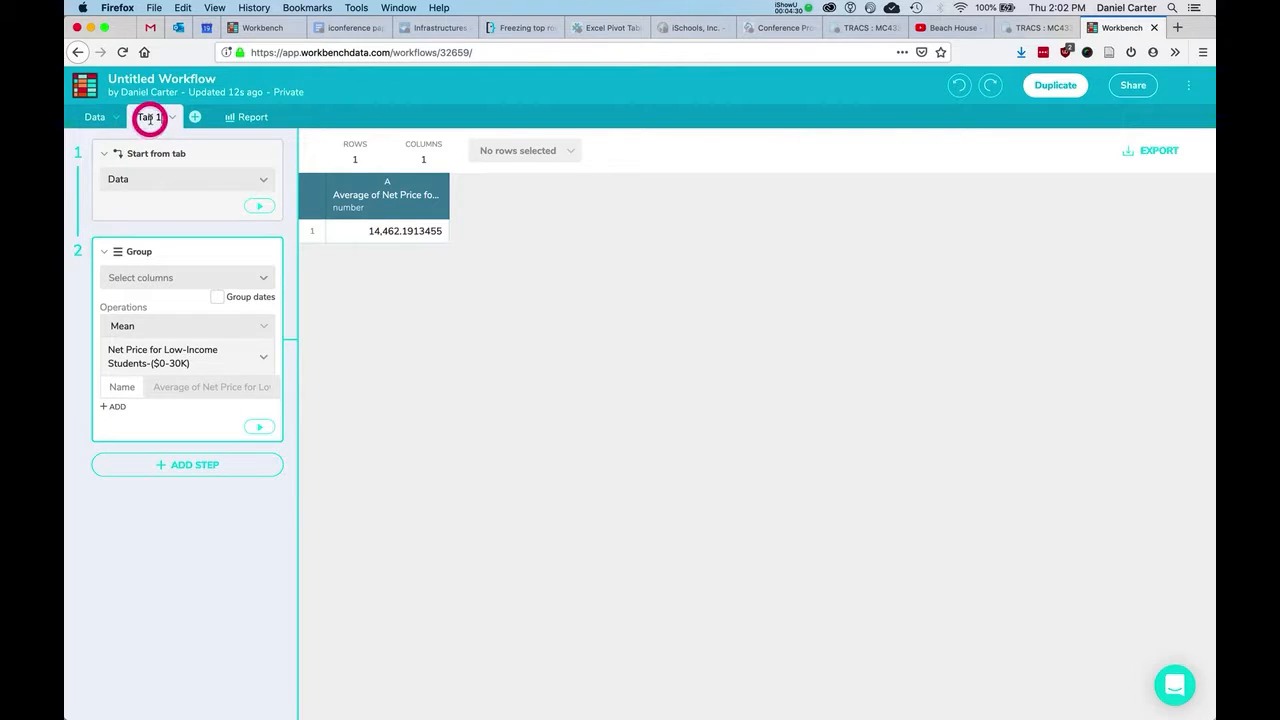
Rename Tab 1 to 'Avg Net Price', fixing the capital A, and add a new tab.
text(av)
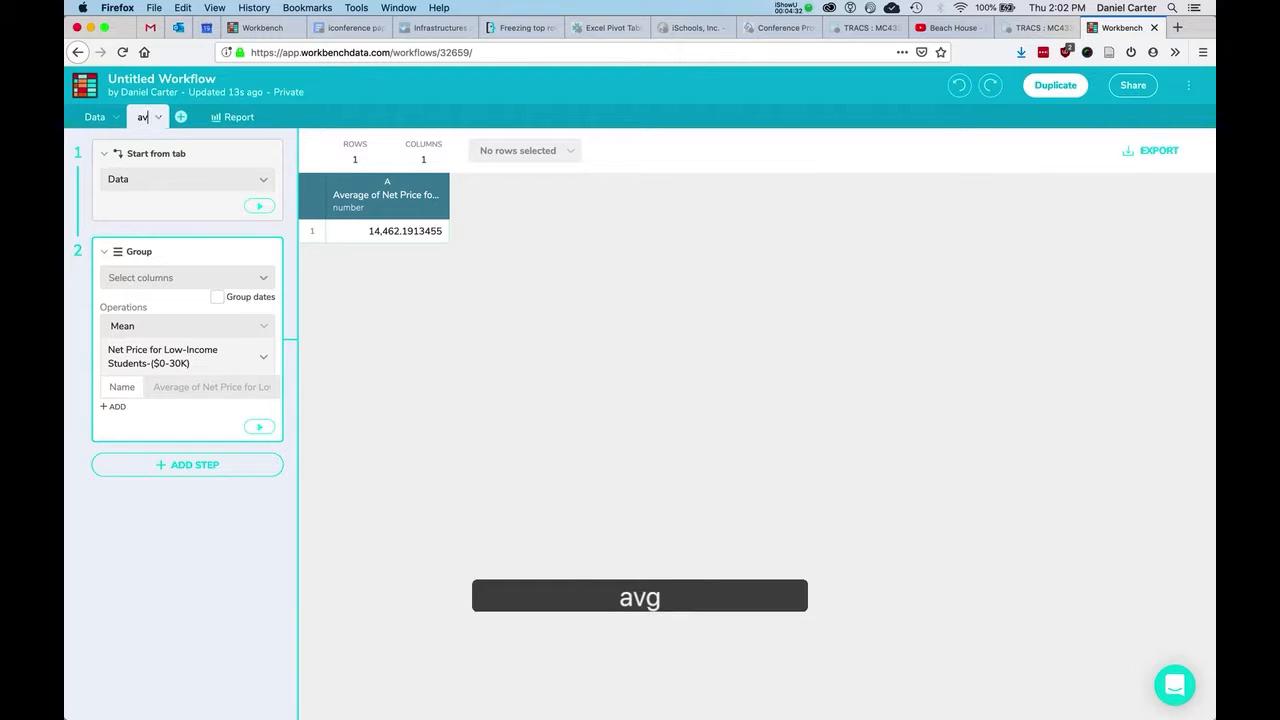
text(g Net Price)
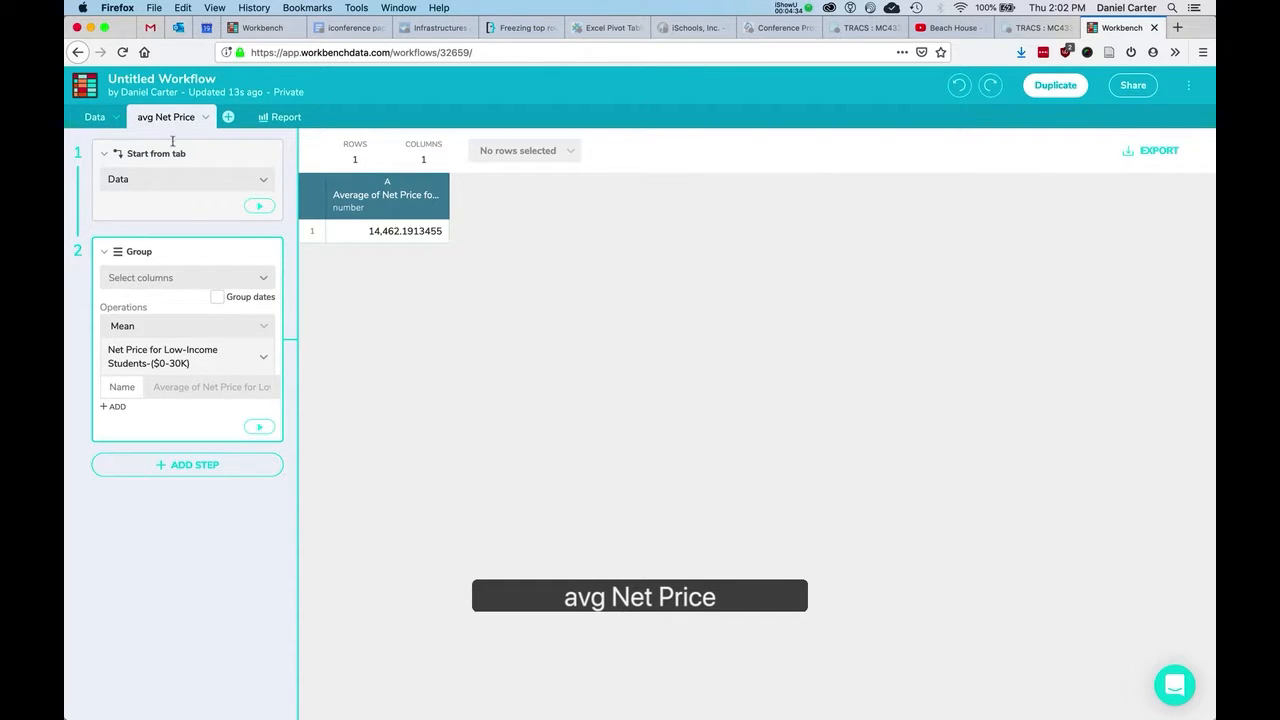
click(428, 360)
click(140, 116)
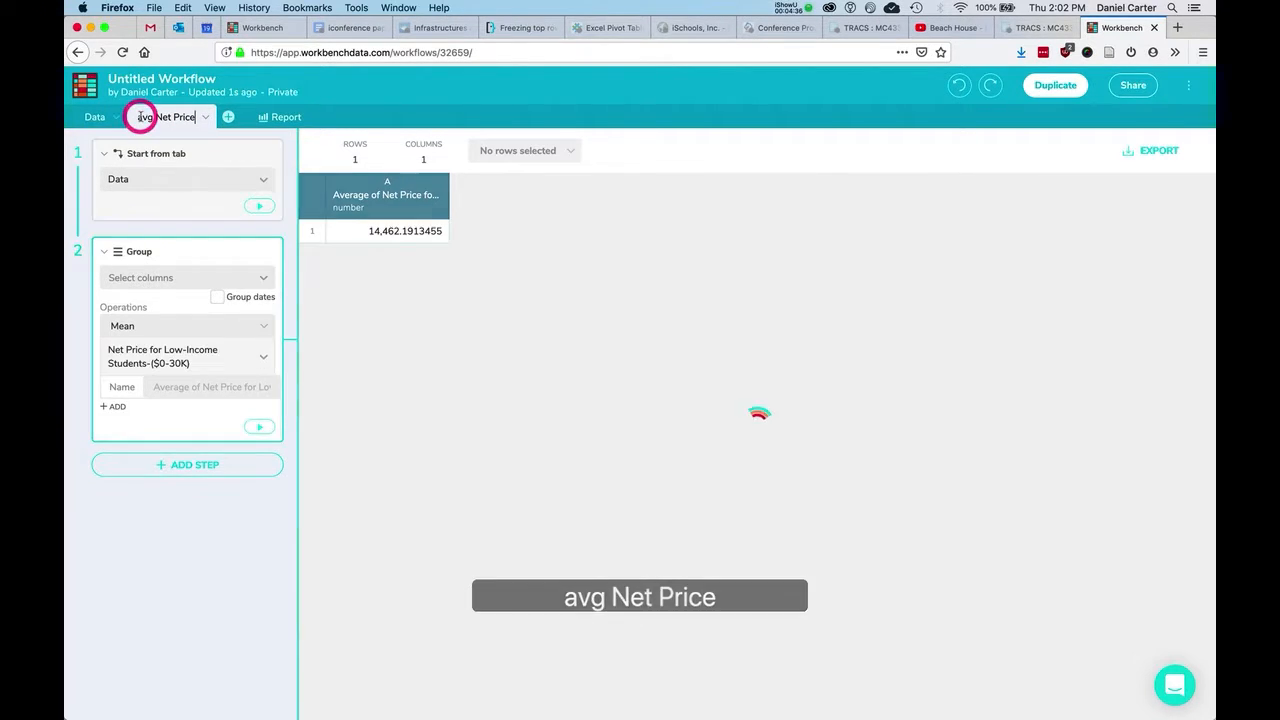
key(Left)
key(Left)
key(Left)
key(Left)
key(Left)
key(Left)
key(Left)
key(Left)
key(Left)
key(Left)
key(Left)
key(Left)
key(Left)
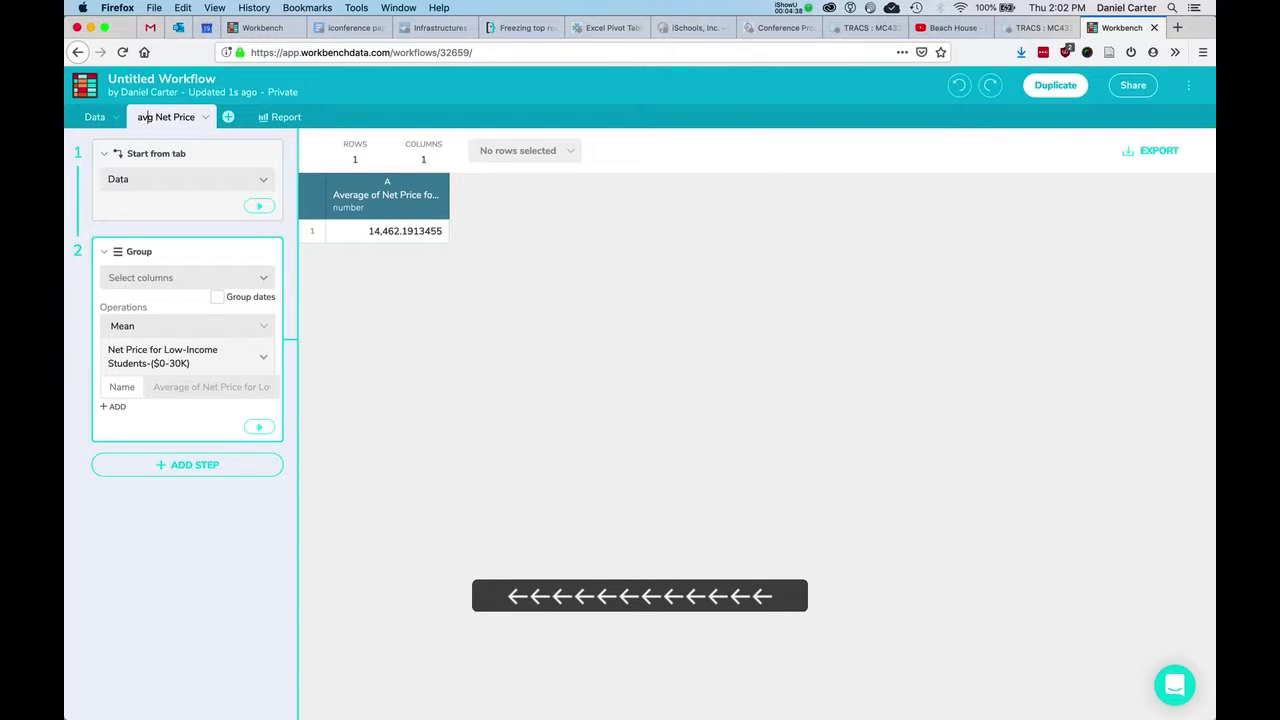
text(A)
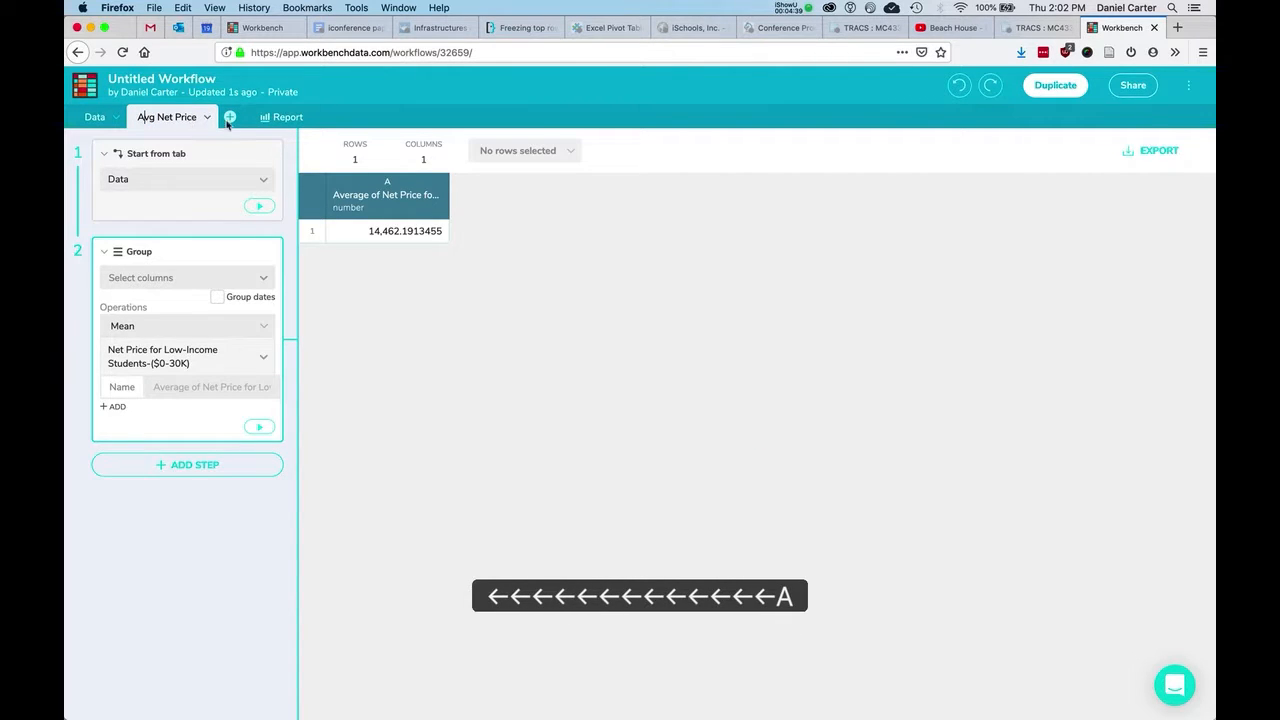
click(229, 117)
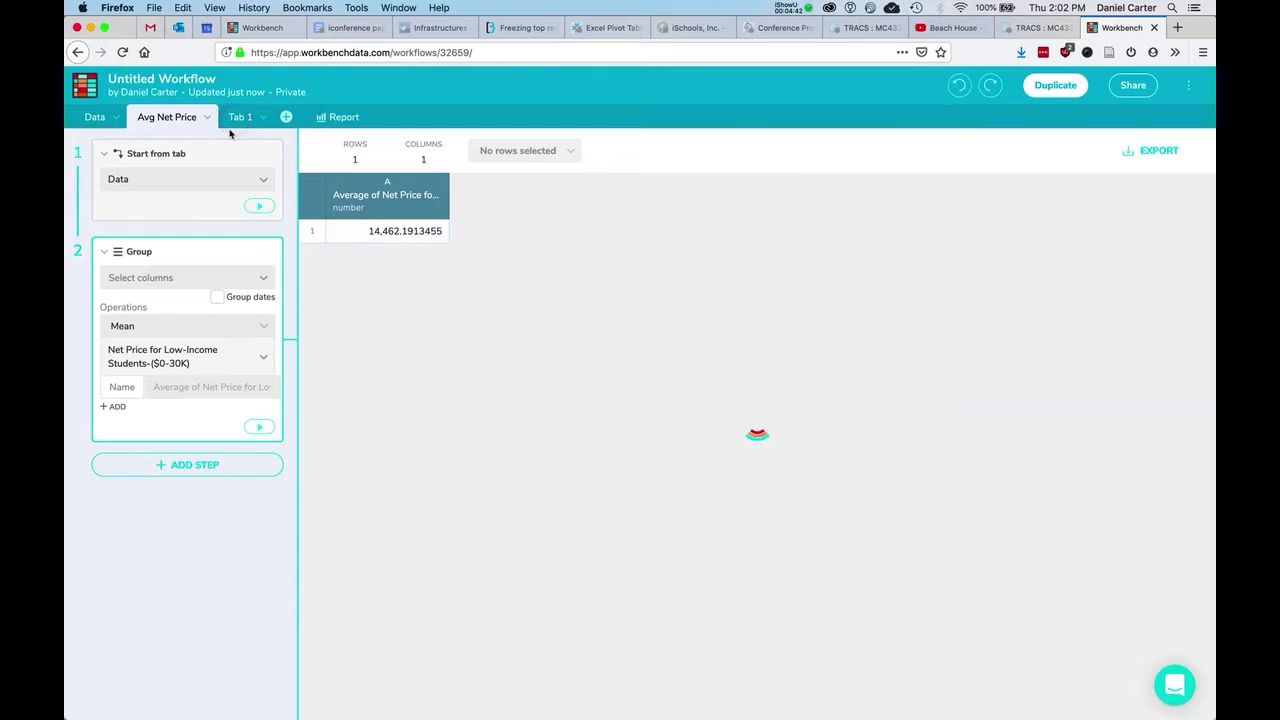
Give the new Tab 1 a Start from tab step with Data chosen as source.
click(242, 118)
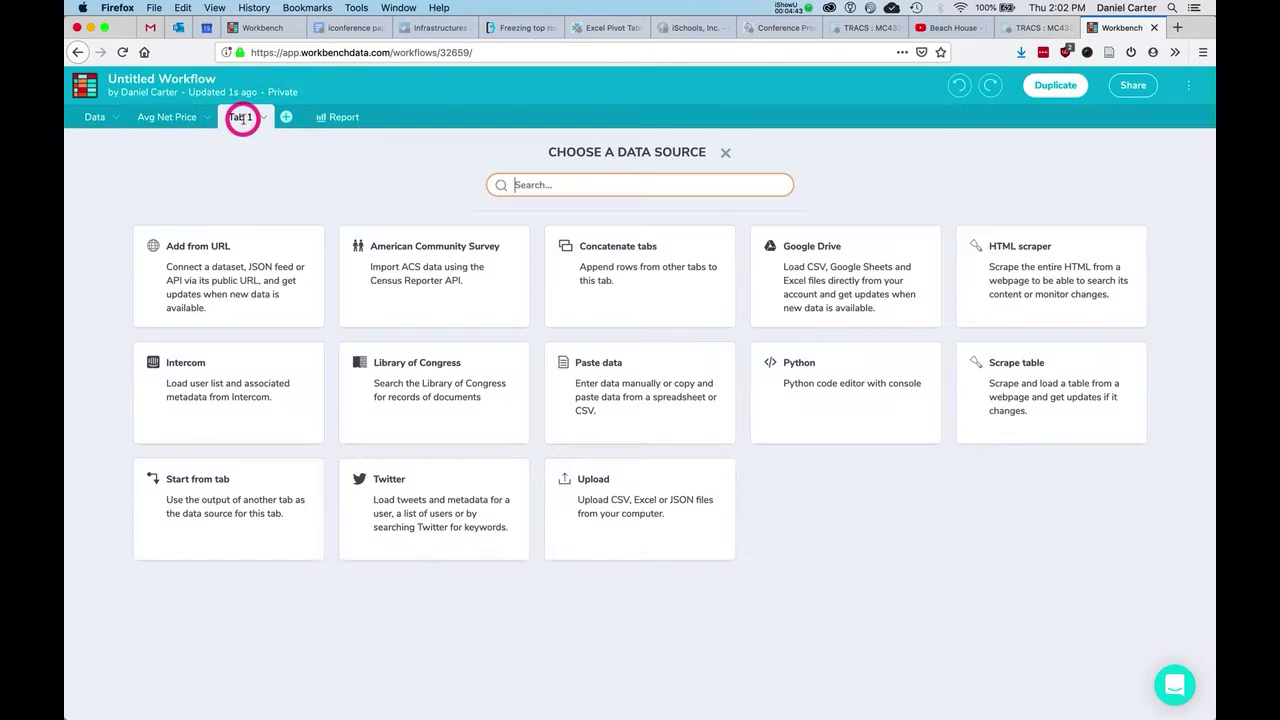
click(270, 531)
click(143, 180)
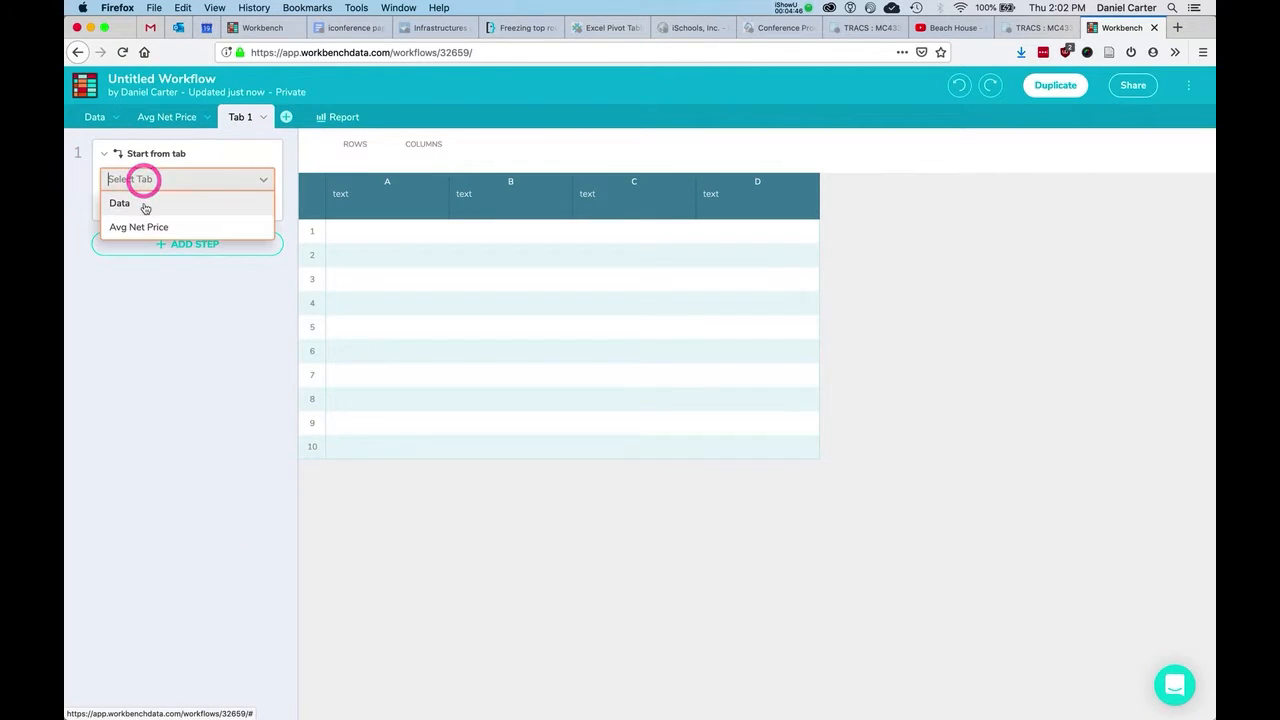
click(143, 203)
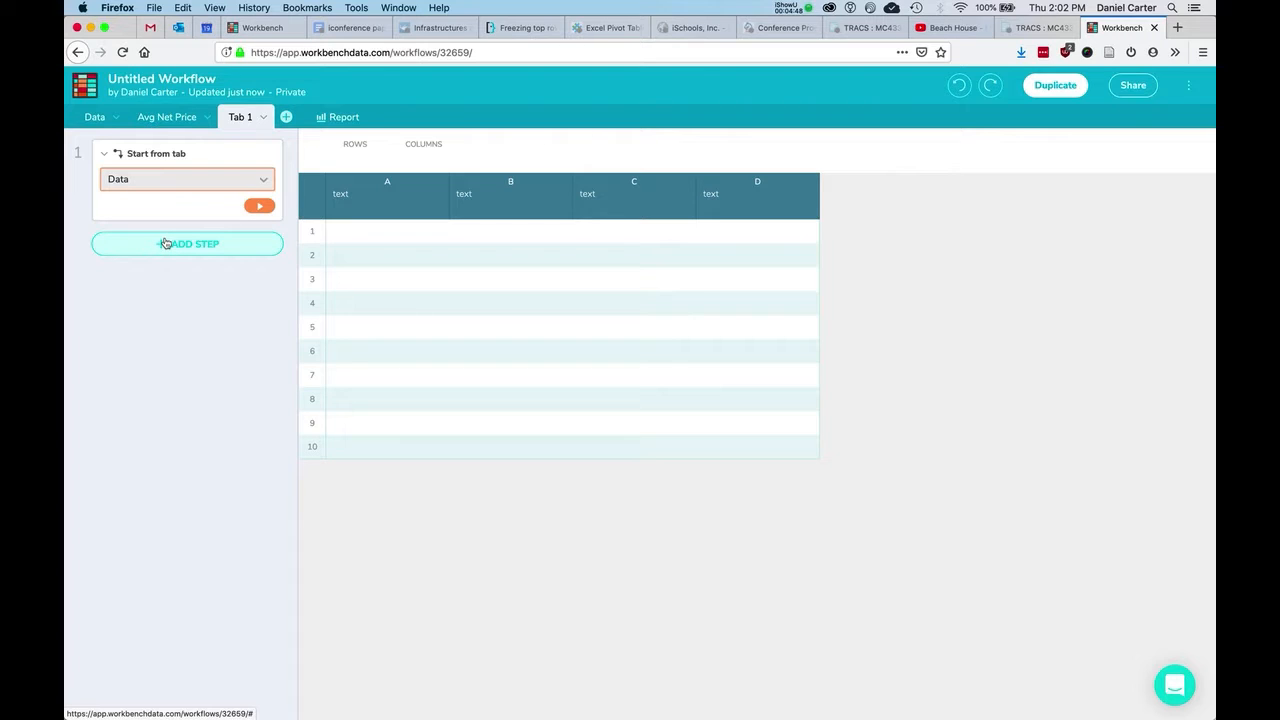